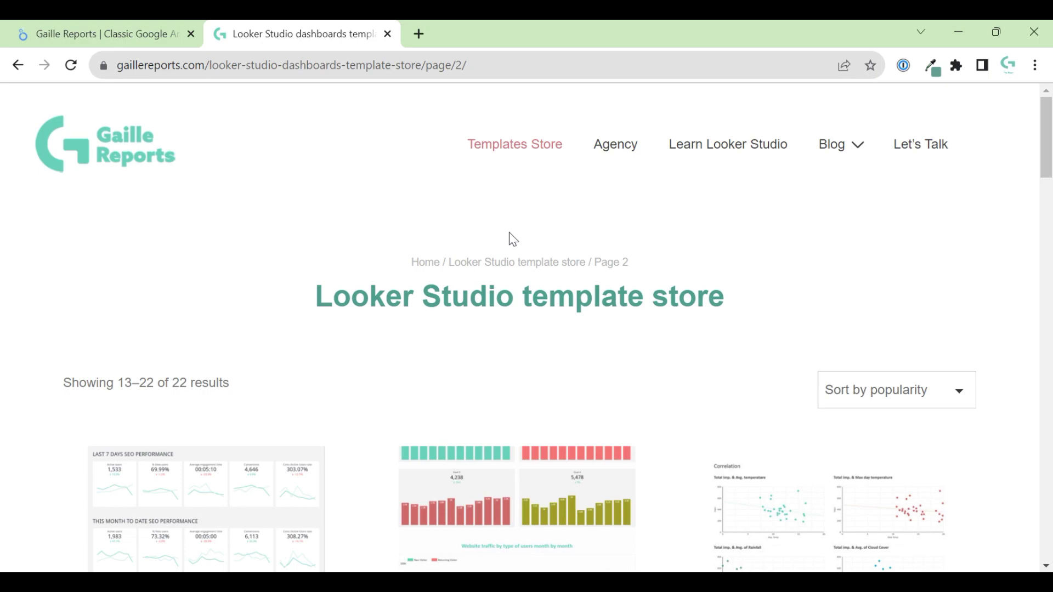
Step: Open the Sales funnel from GA4 or UA template in the Gaille Reports store and scroll to its description
scroll(517, 299, down, 15)
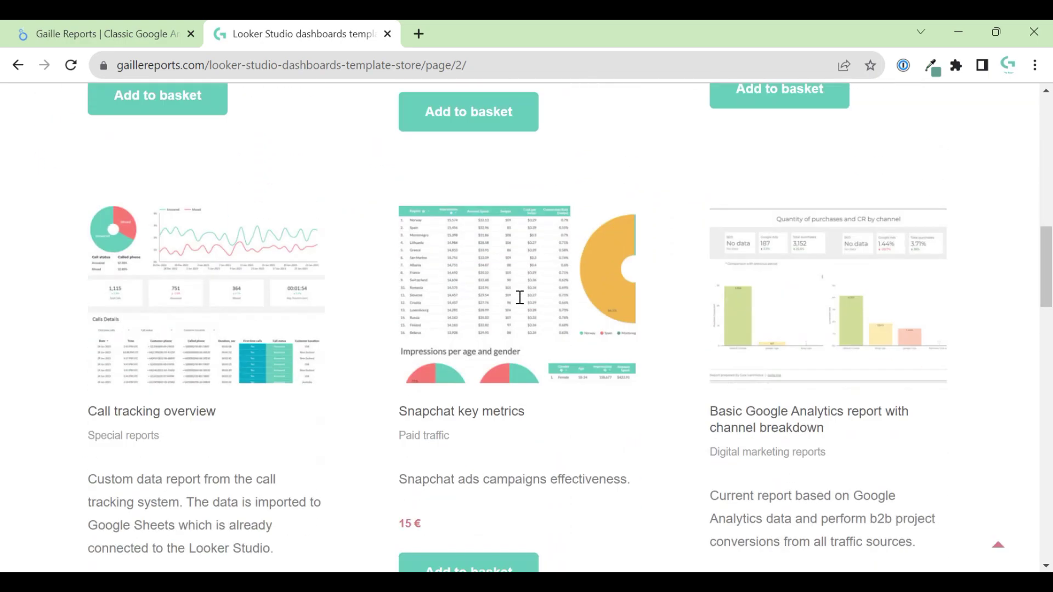
scroll(521, 303, down, 15)
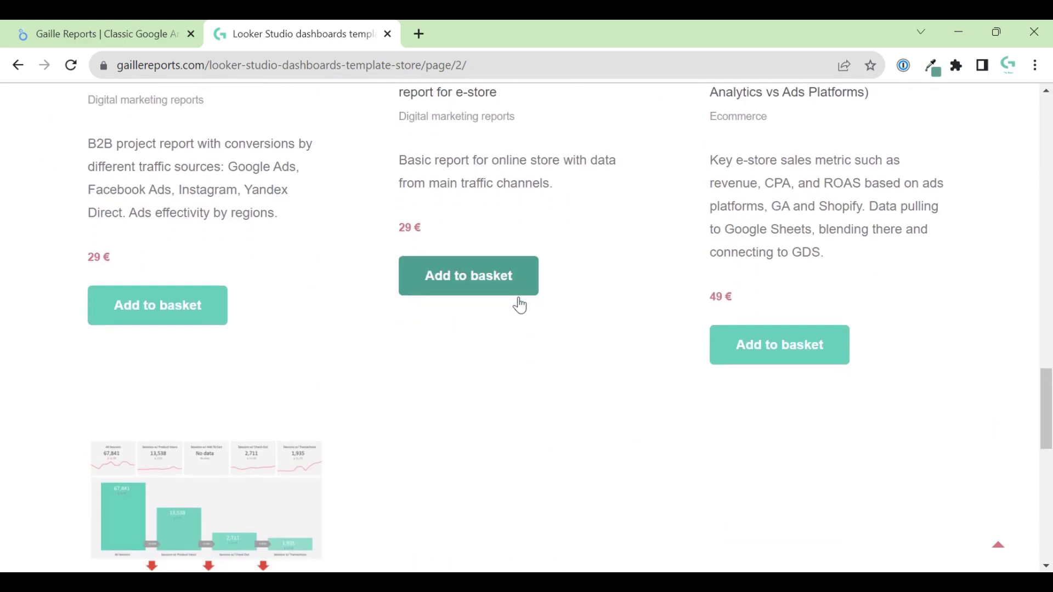
scroll(520, 306, down, 1)
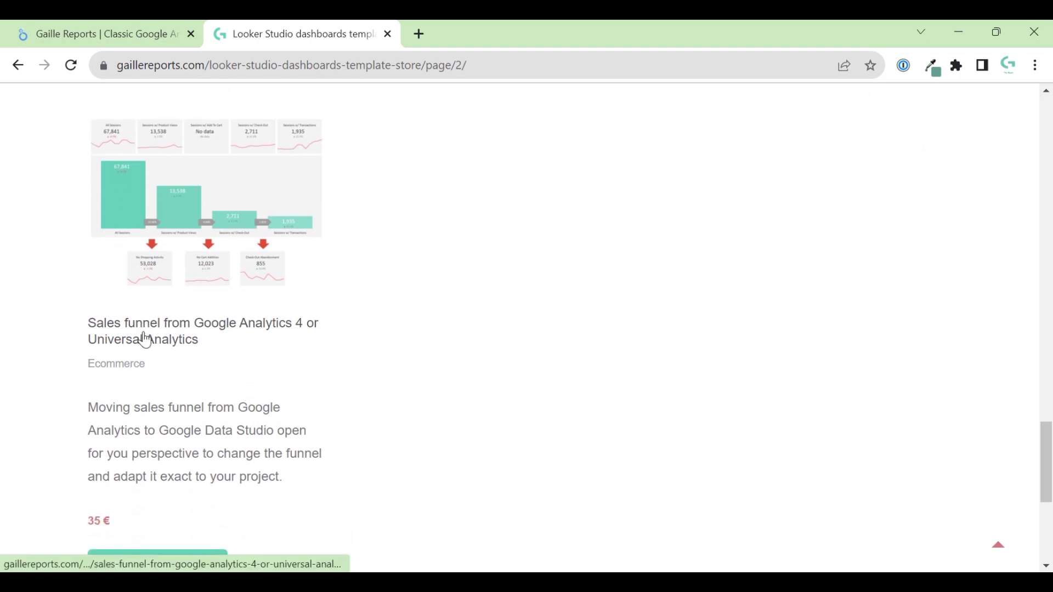
click(200, 225)
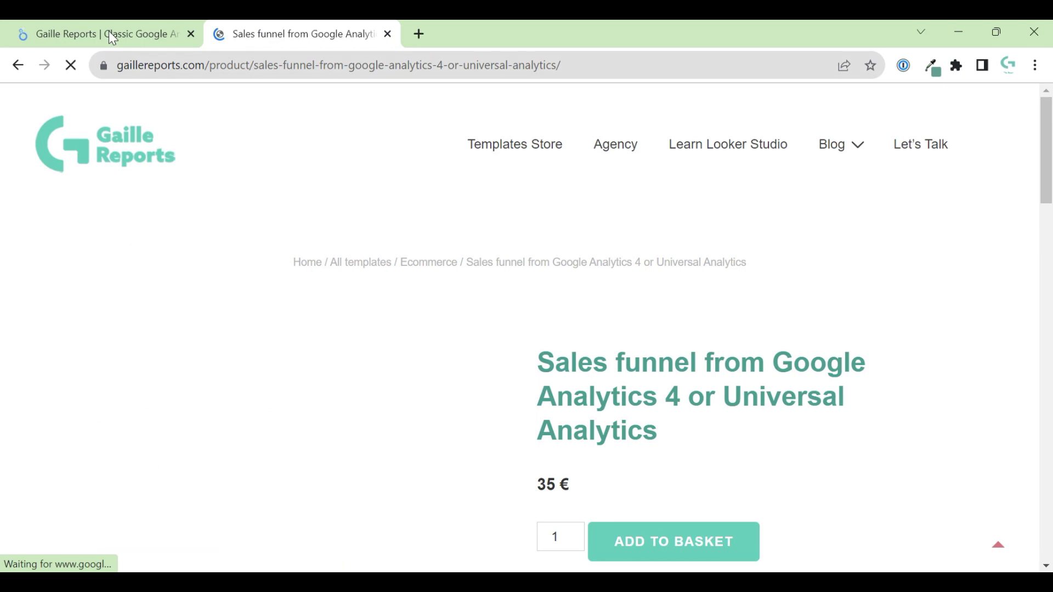
scroll(619, 361, down, 8)
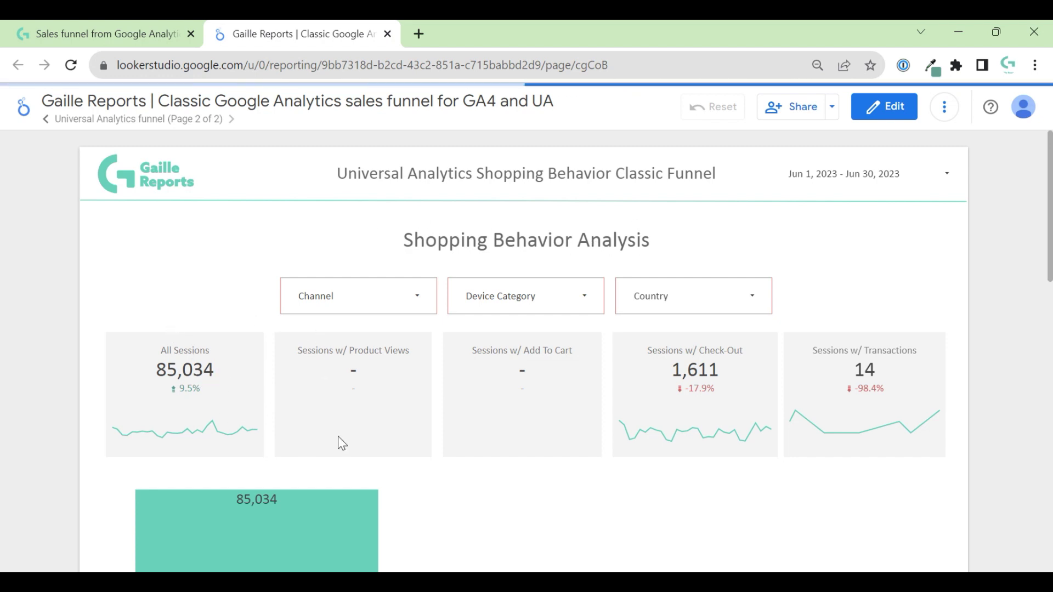
Step: Review the Universal Analytics funnel page, then go back to the GA4 User purchase journey page
scroll(865, 389, down, 5)
mouse_move(834, 404)
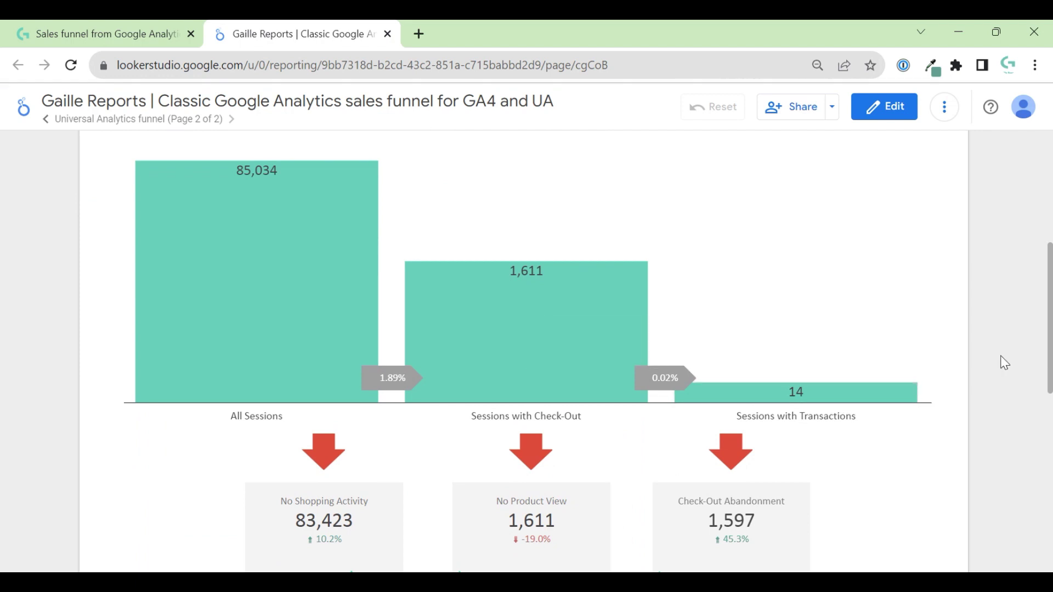
scroll(722, 307, up, 5)
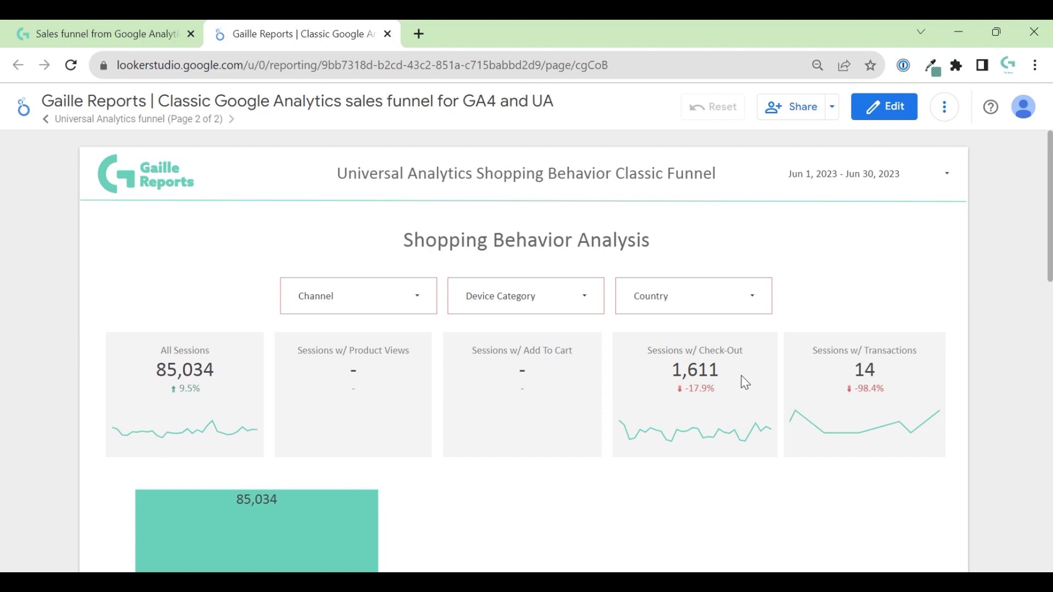
scroll(930, 383, down, 5)
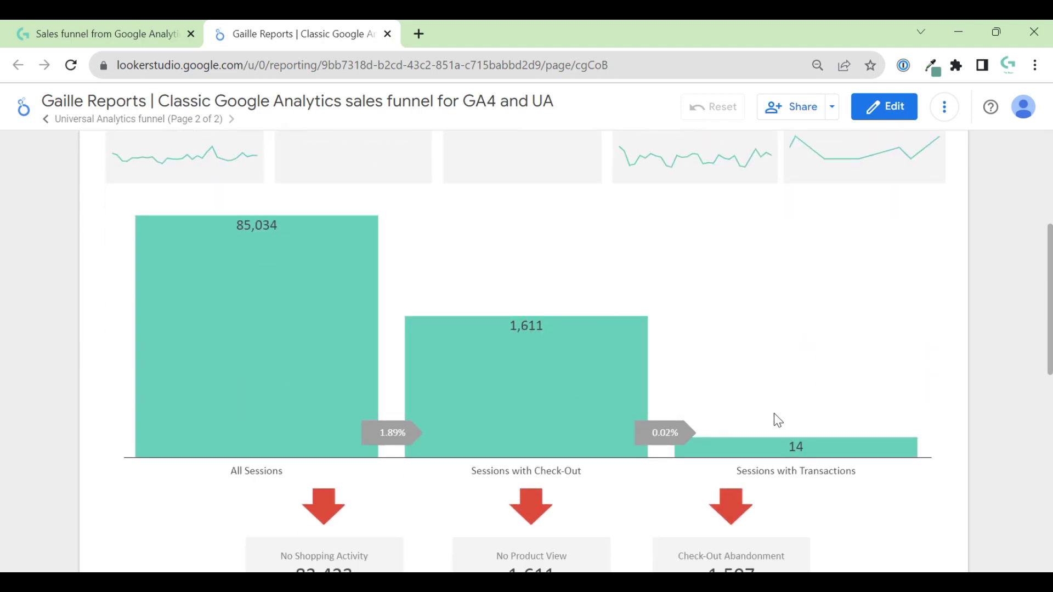
scroll(796, 414, down, 3)
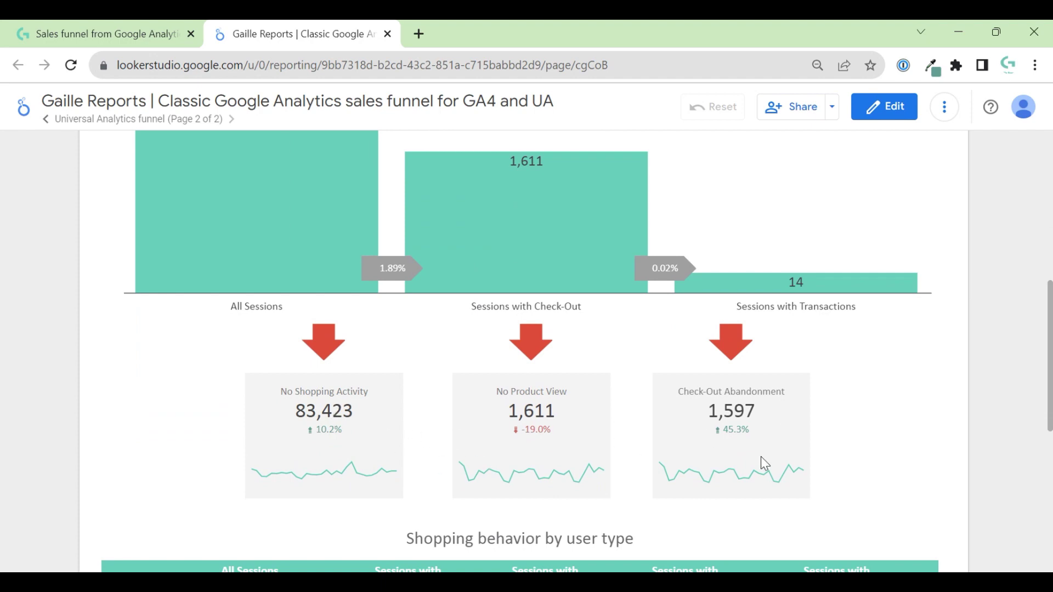
scroll(765, 463, down, 6)
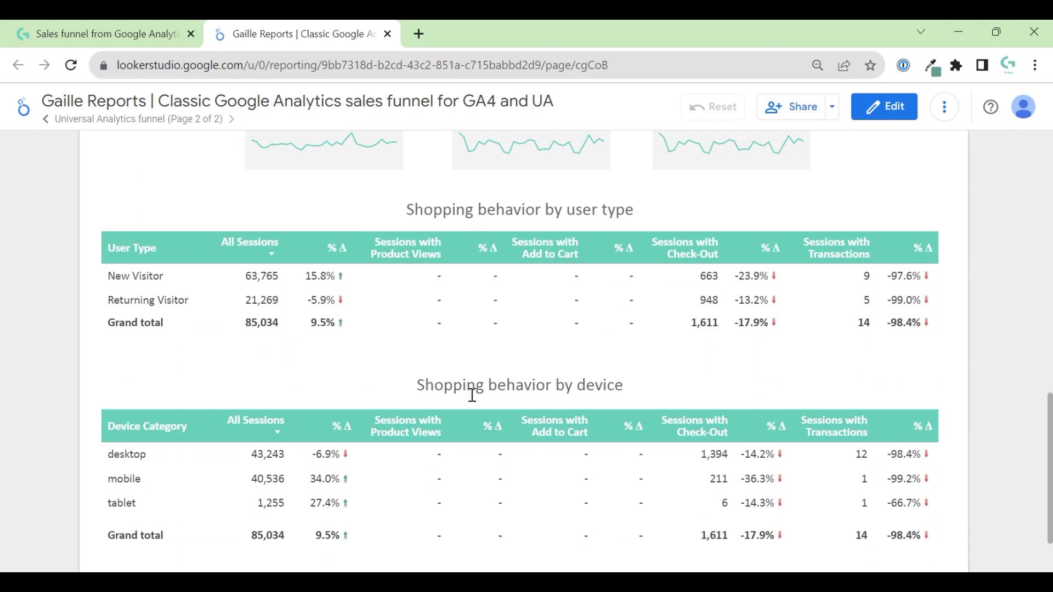
scroll(554, 409, down, 2)
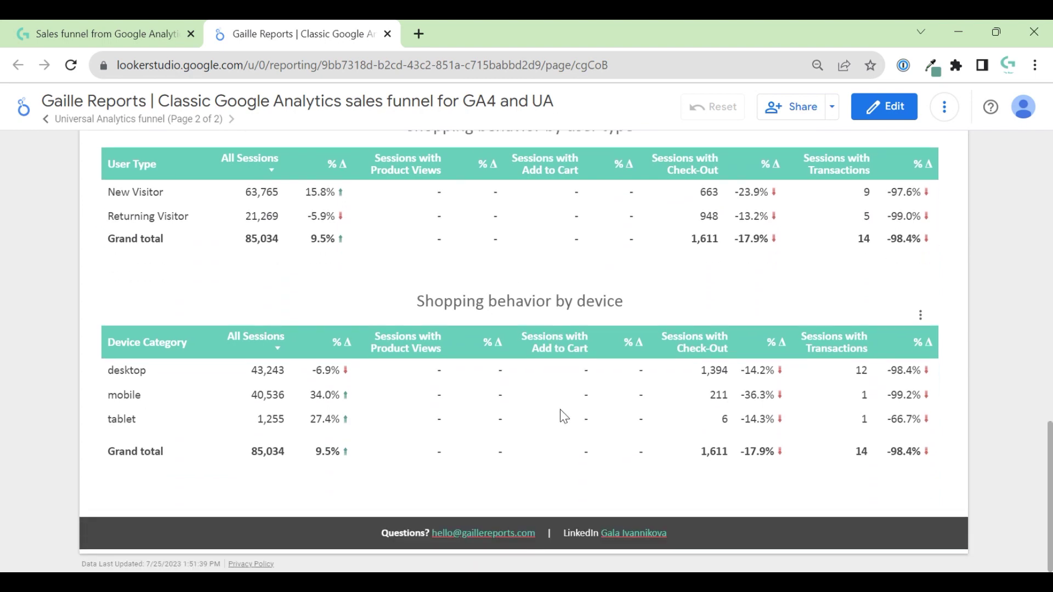
scroll(561, 409, up, 15)
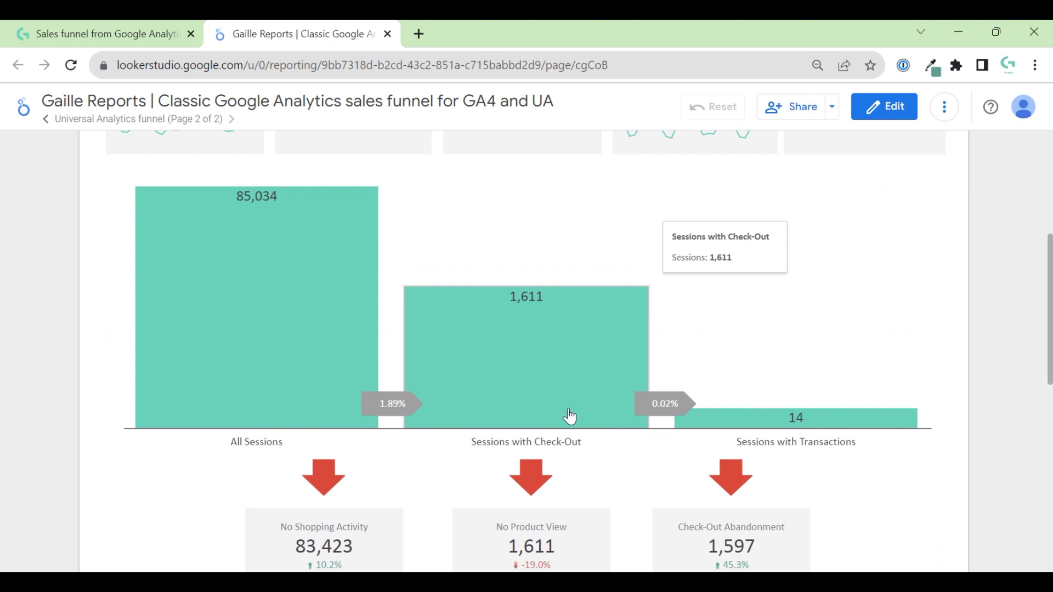
scroll(569, 416, up, 1)
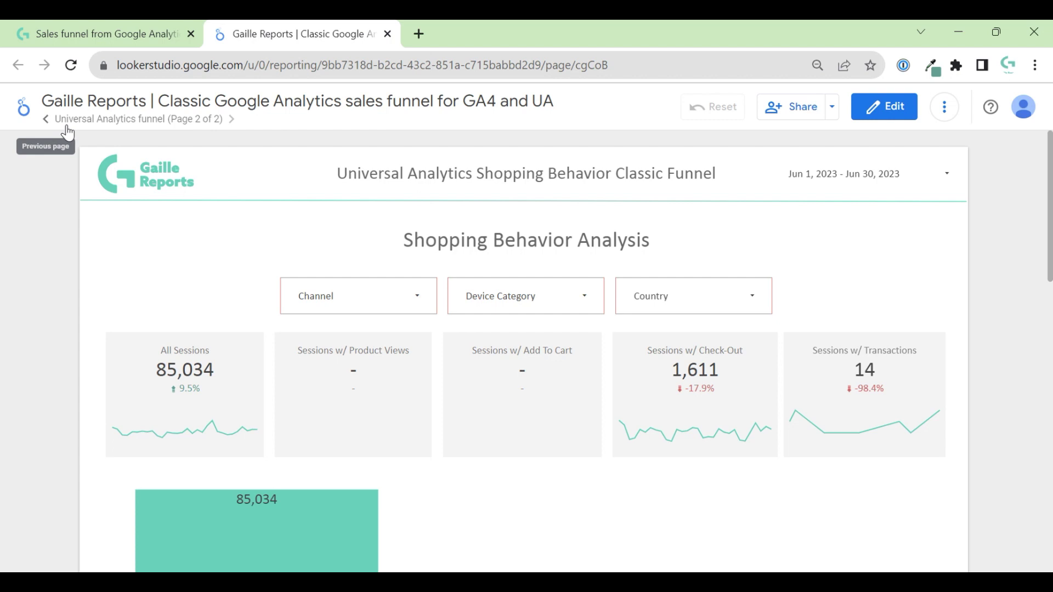
click(46, 121)
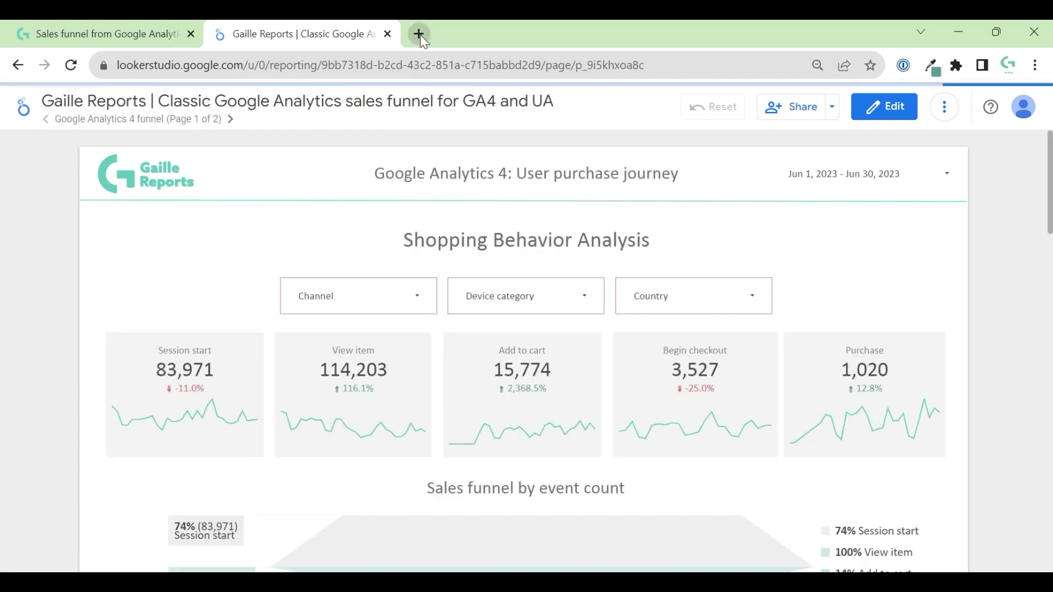
Step: Search Google for 'google analytics demo account' in a new tab
click(419, 34)
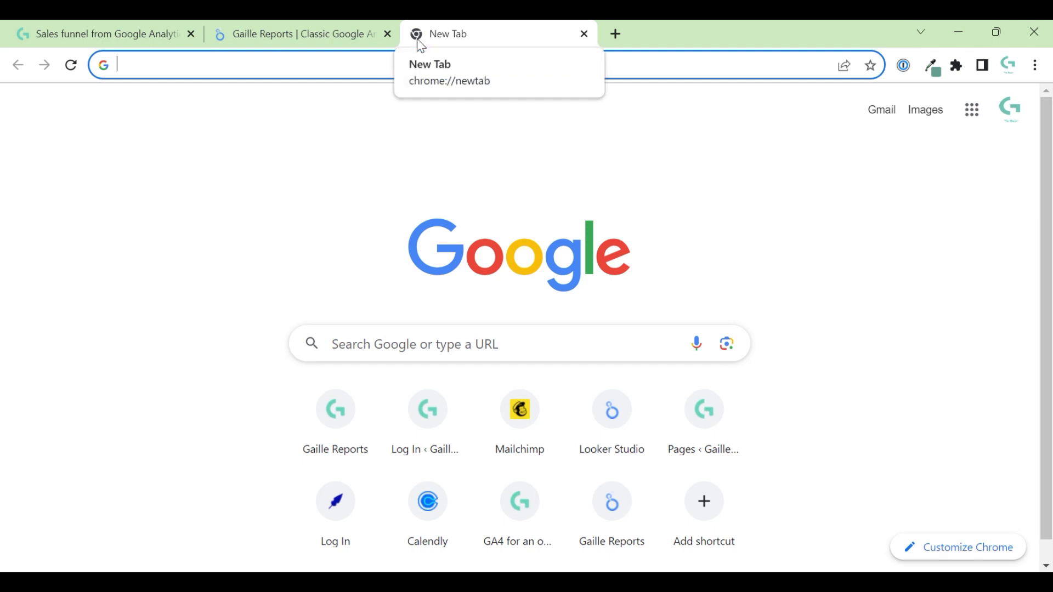
text(google ana)
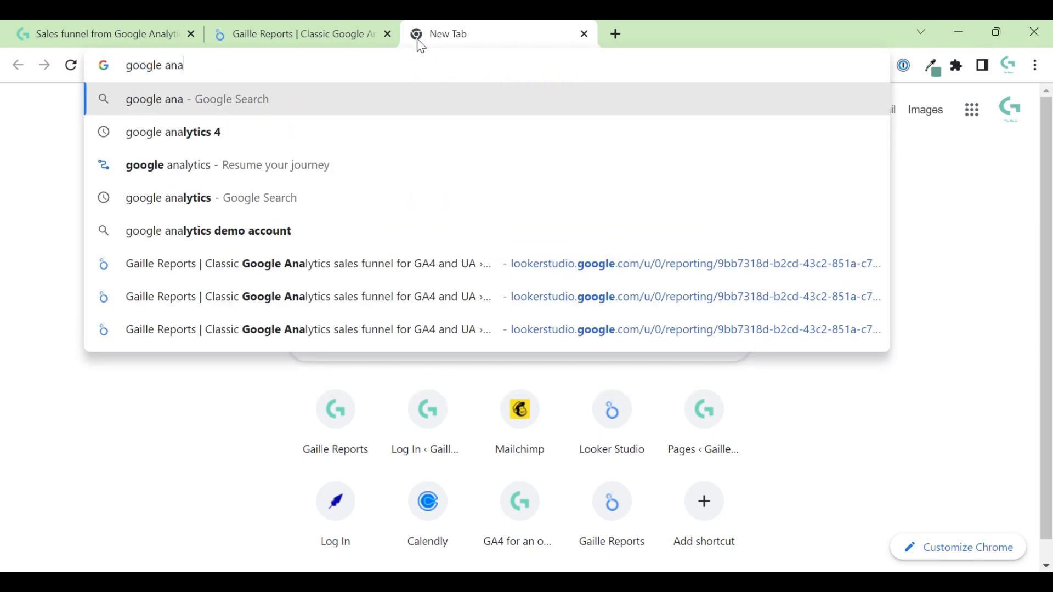
text(lytic)
key(BackSpace)
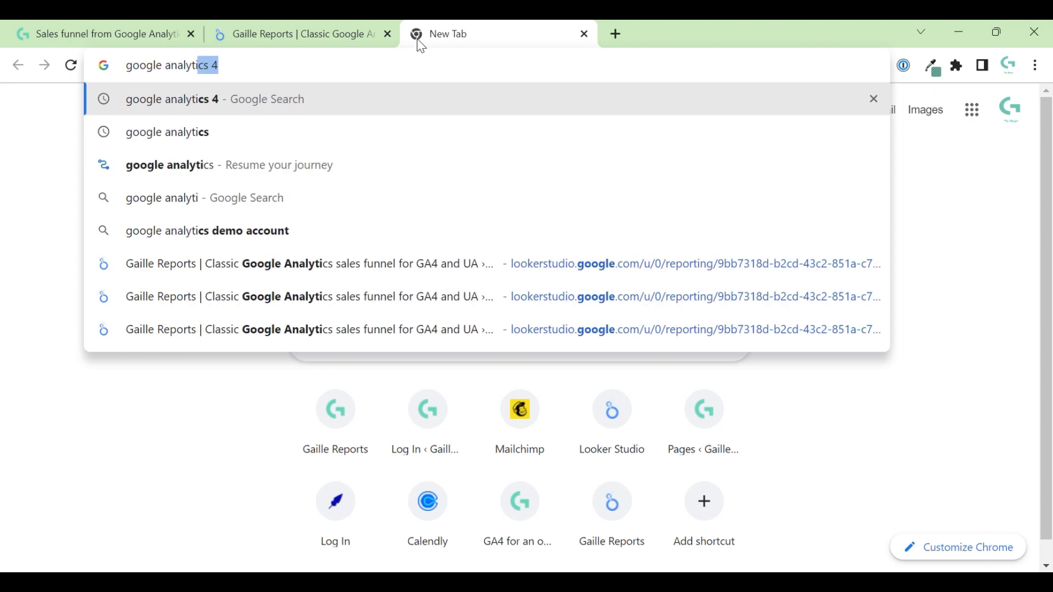
text(cs deo)
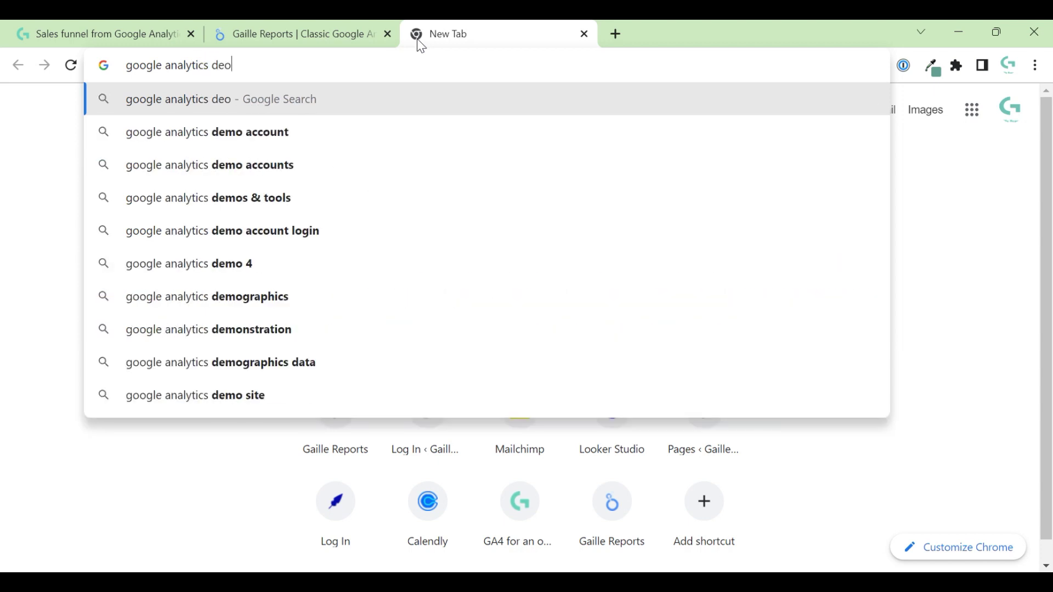
key(BackSpace)
text(mo)
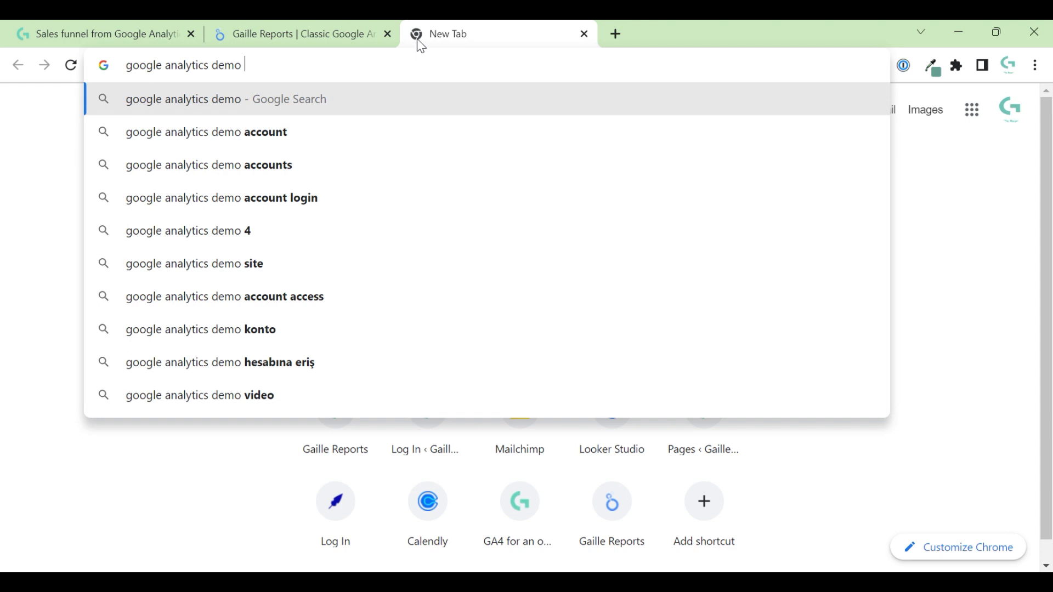
key(Down)
key(Return)
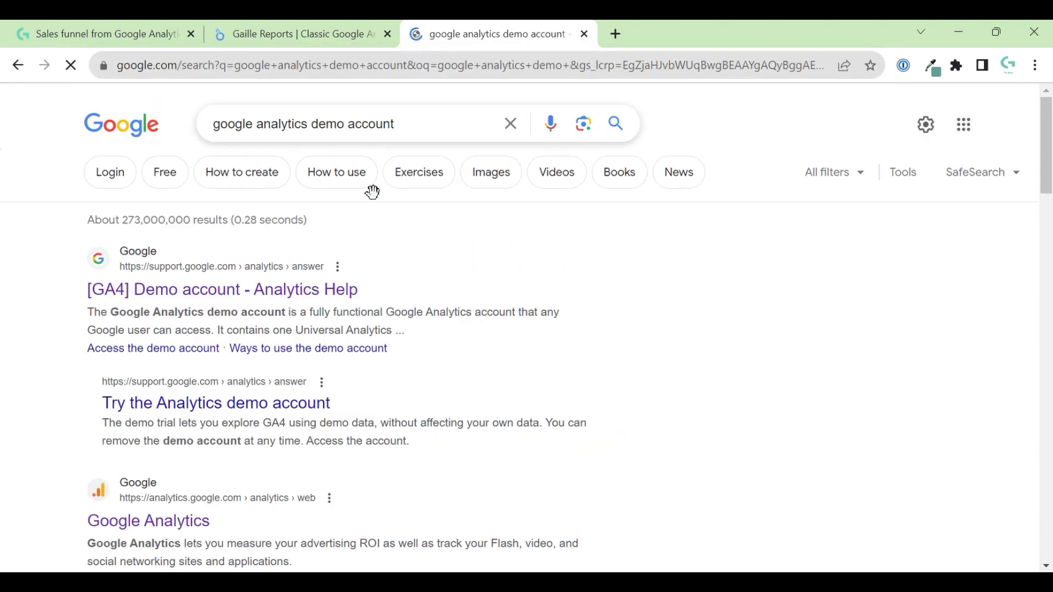
Step: Open the [GA4] Demo account help article and scroll down to its demo property links
click(196, 299)
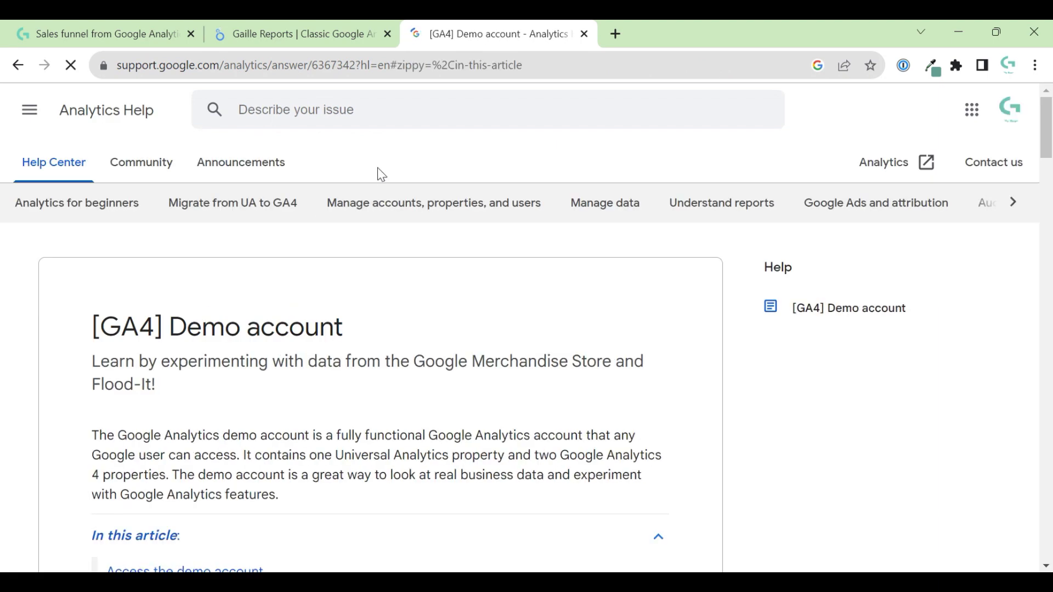
scroll(126, 352, down, 10)
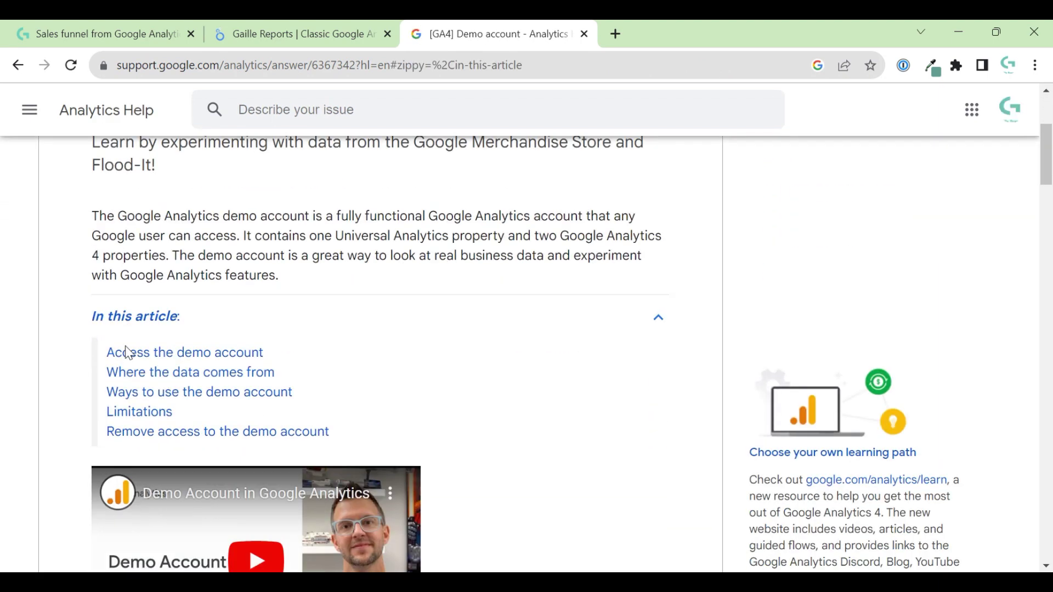
scroll(451, 375, down, 4)
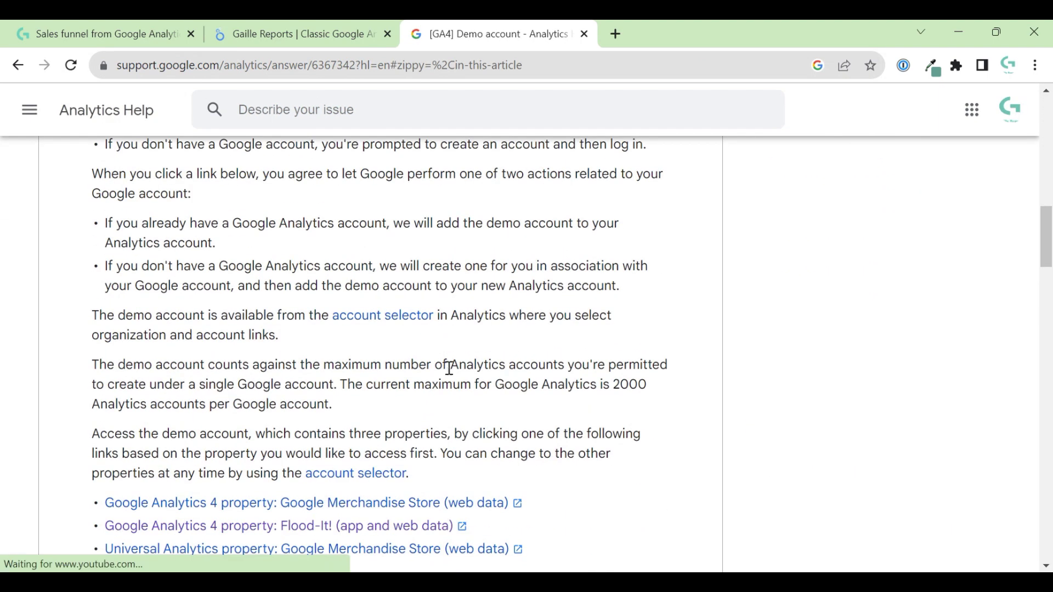
scroll(447, 369, down, 3)
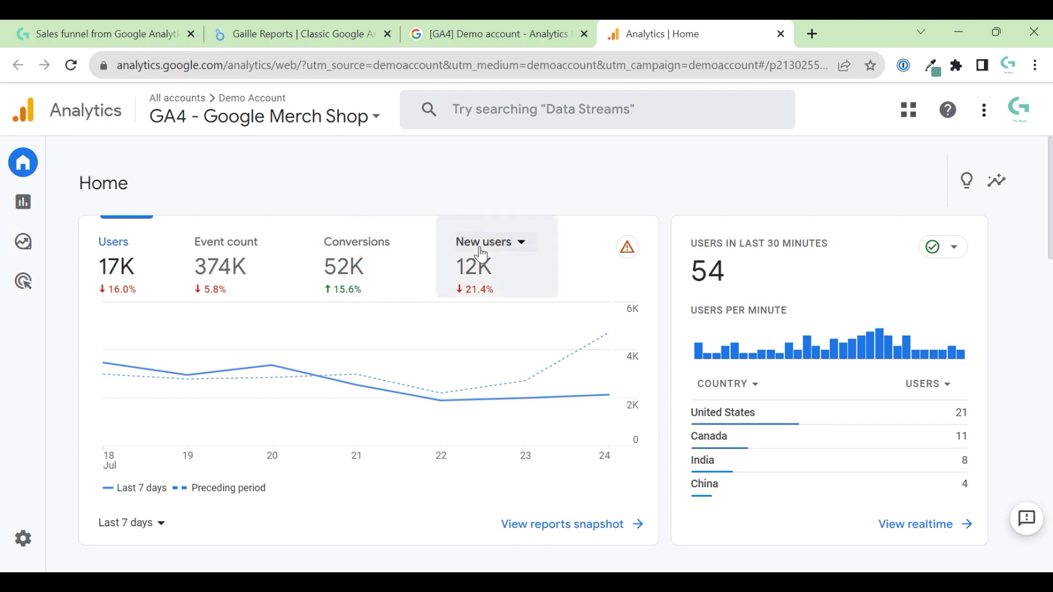
Step: Move between the demo account, help article and report tabs, ending on the Looker Studio sales funnel report
scroll(479, 254, down, 9)
scroll(483, 254, up, 9)
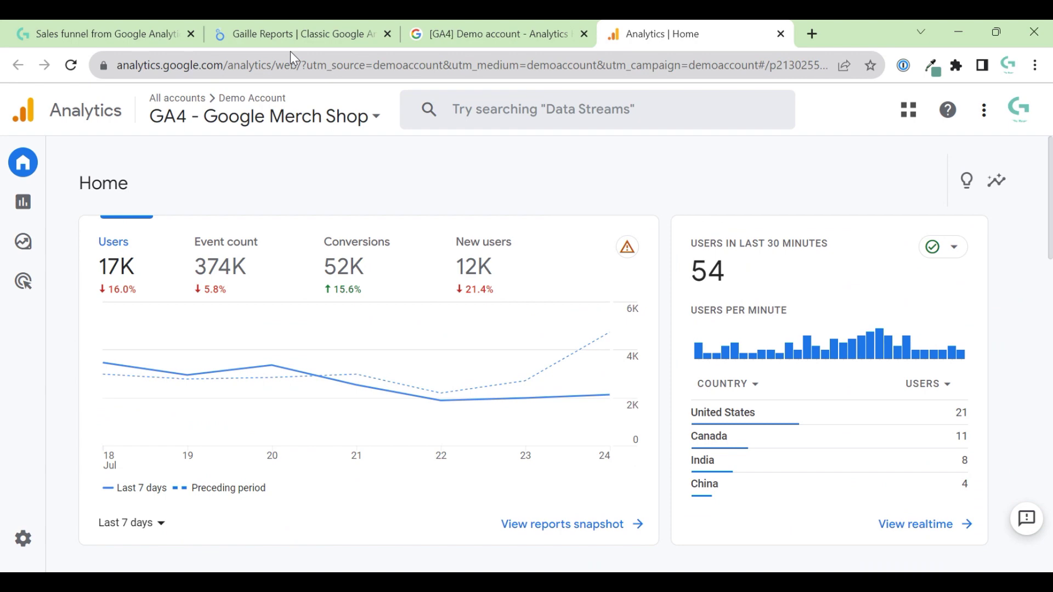
click(302, 34)
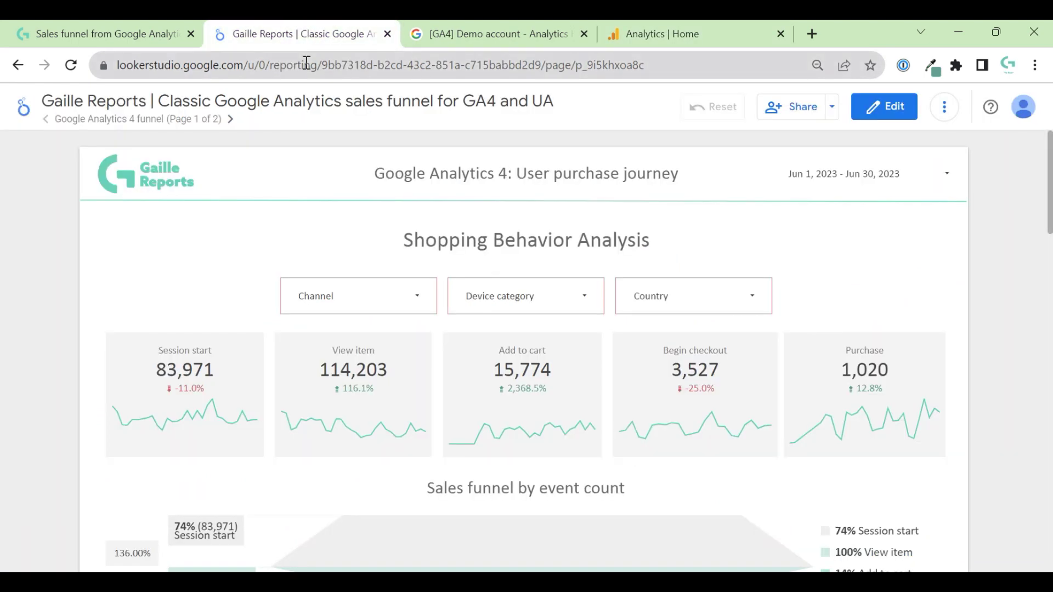
click(629, 36)
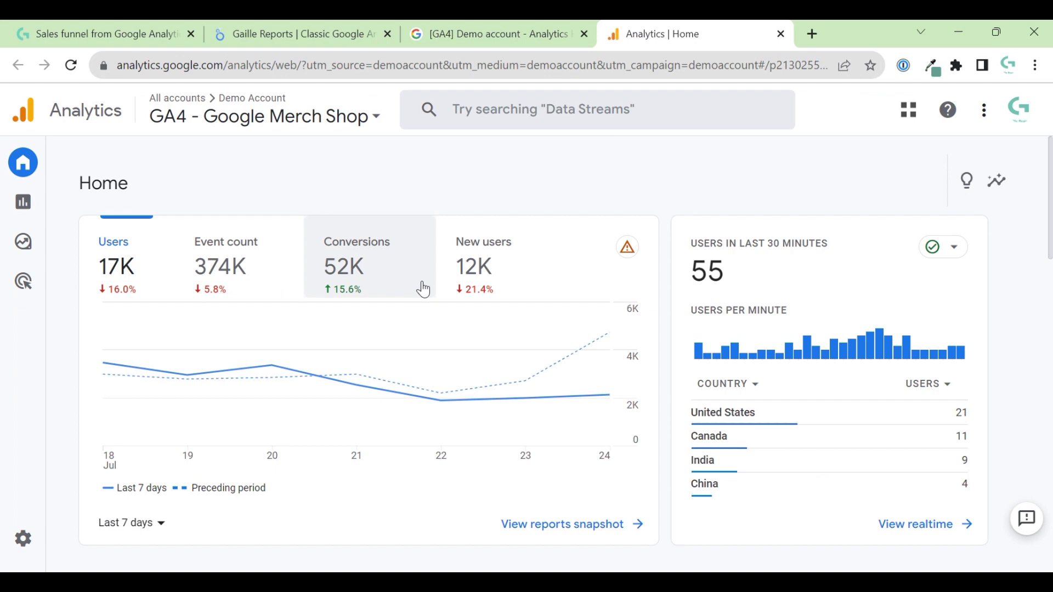
click(475, 33)
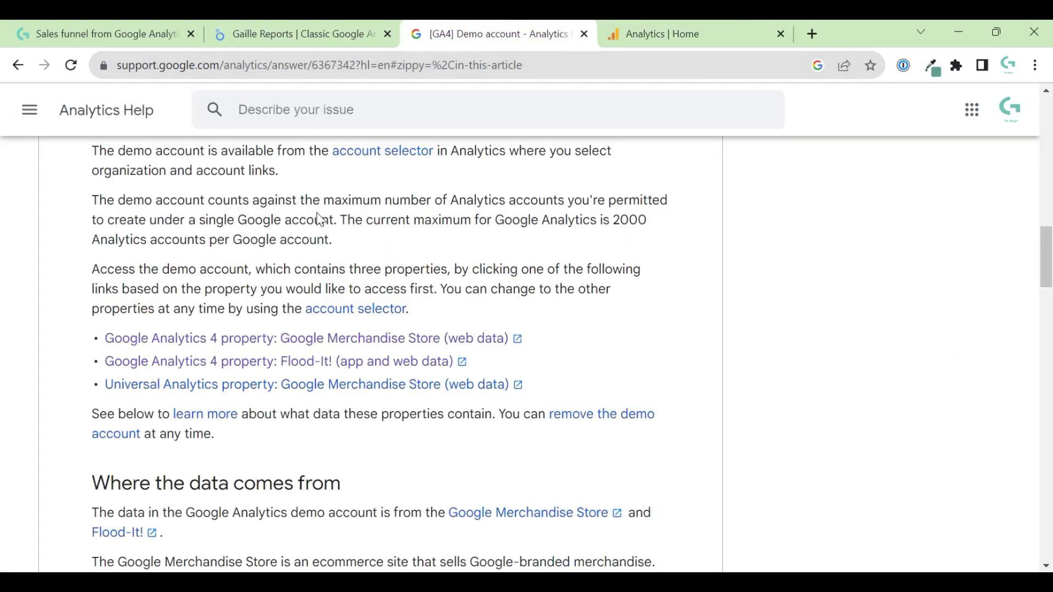
click(301, 35)
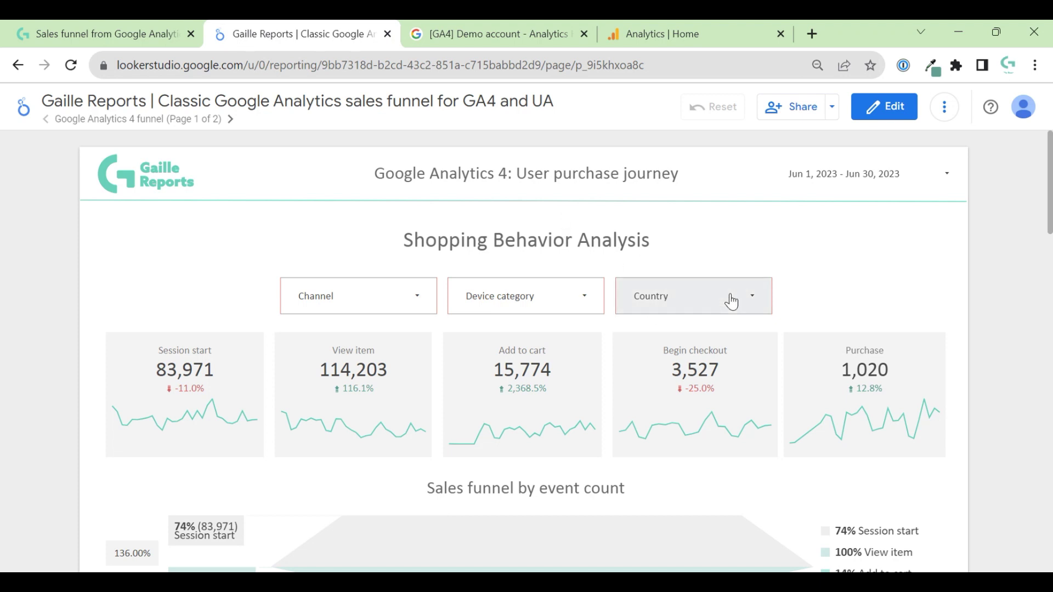
Step: Preview the Channel, Device category and Country filter dropdowns on the funnel report
scroll(913, 243, down, 1)
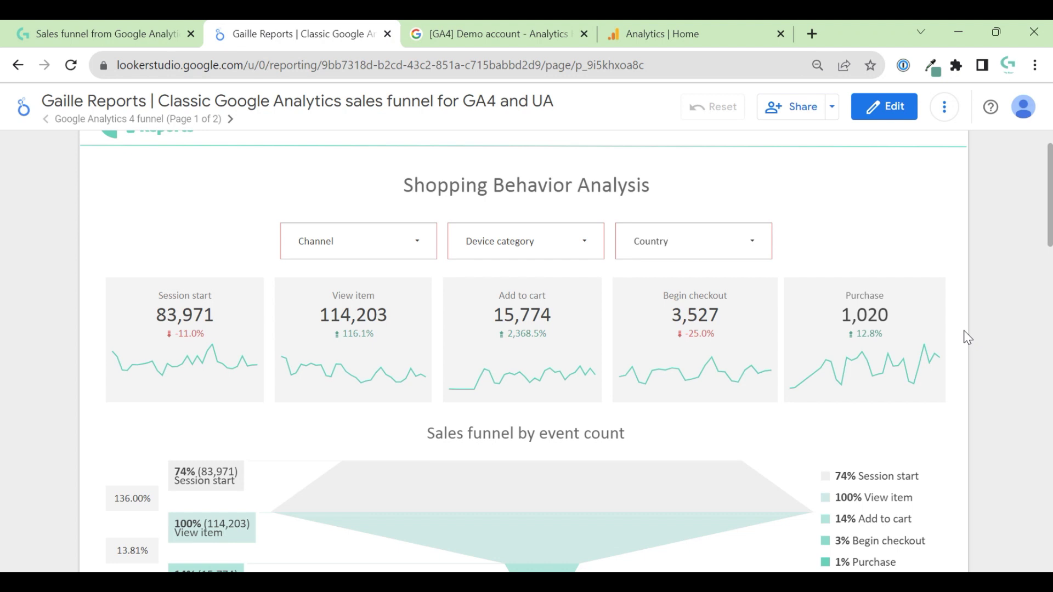
click(388, 244)
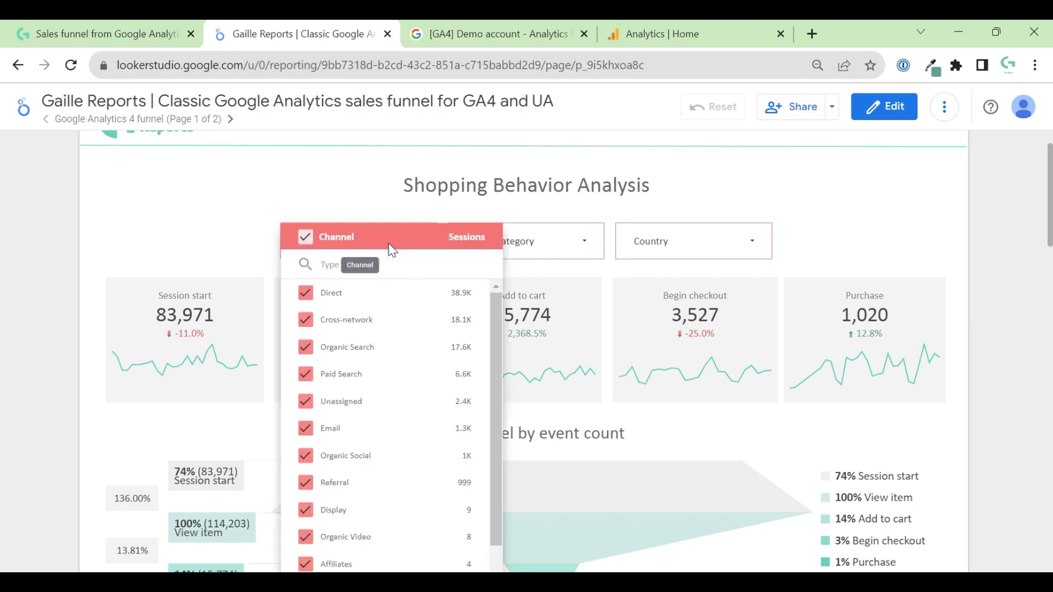
click(565, 244)
click(564, 244)
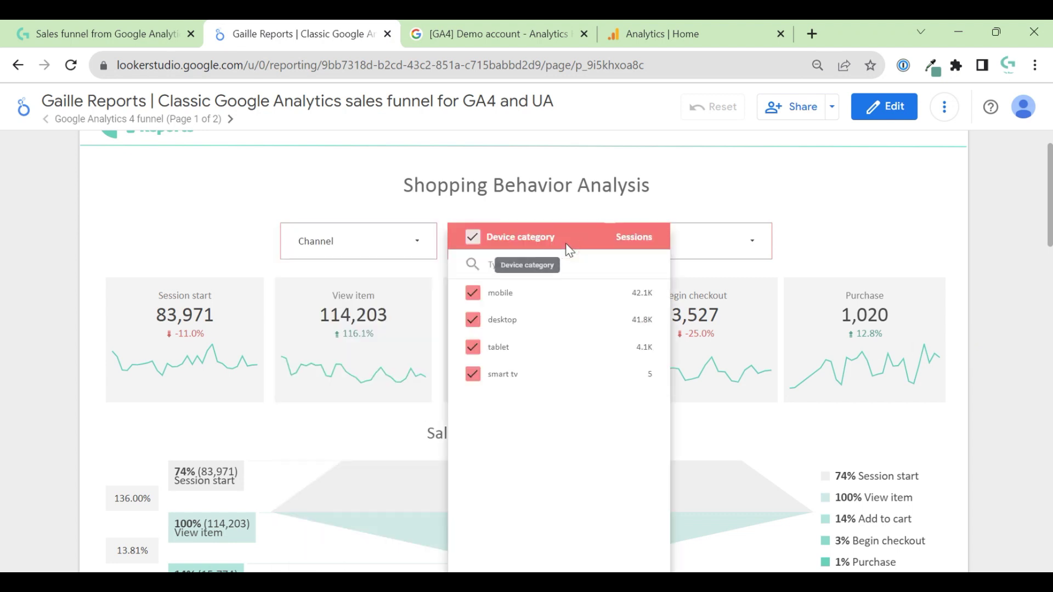
click(376, 250)
click(377, 253)
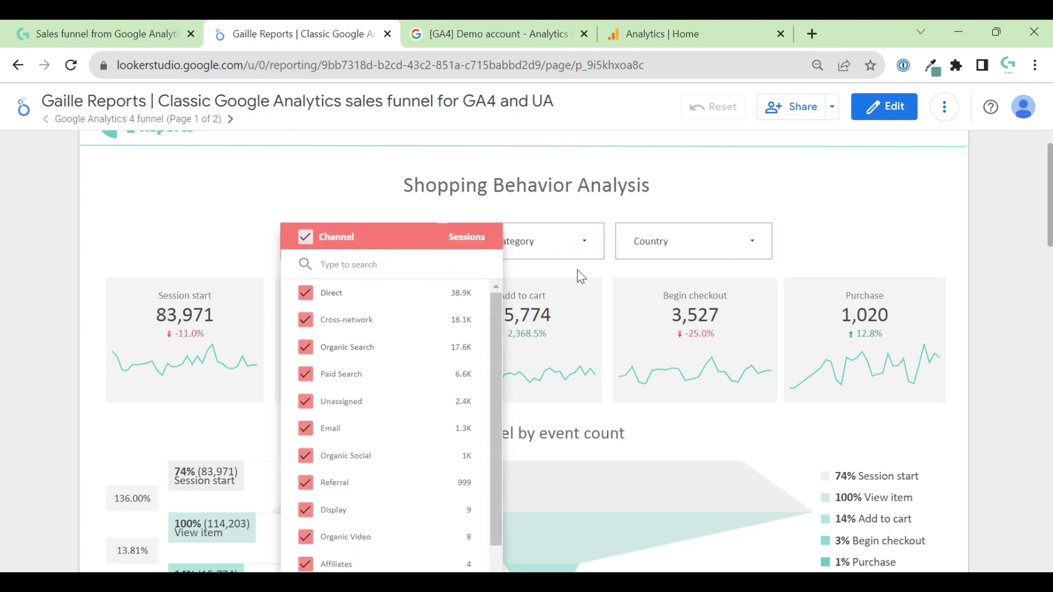
click(586, 222)
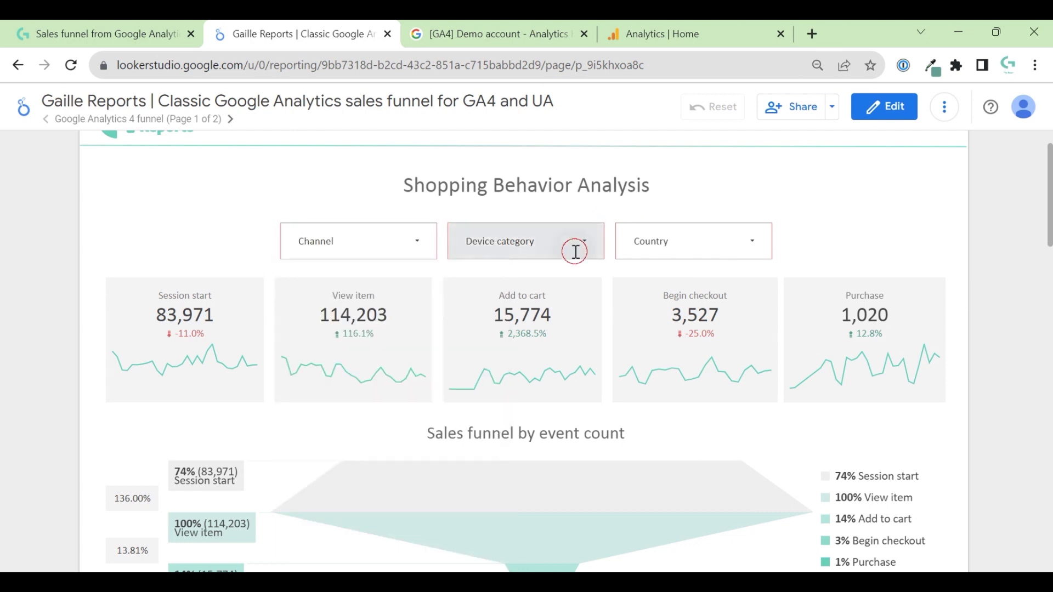
click(764, 219)
click(764, 246)
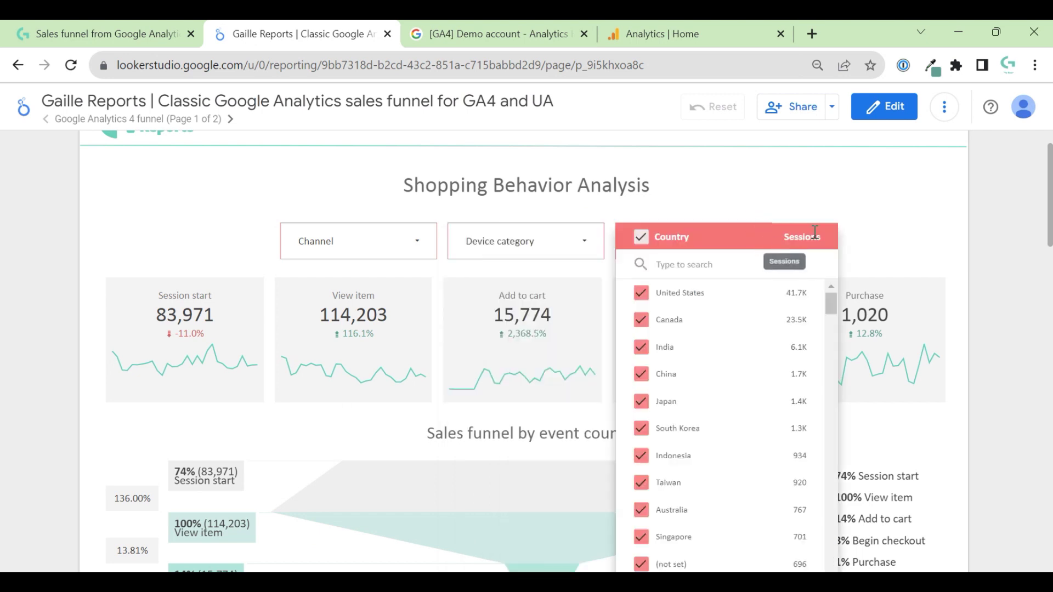
click(918, 224)
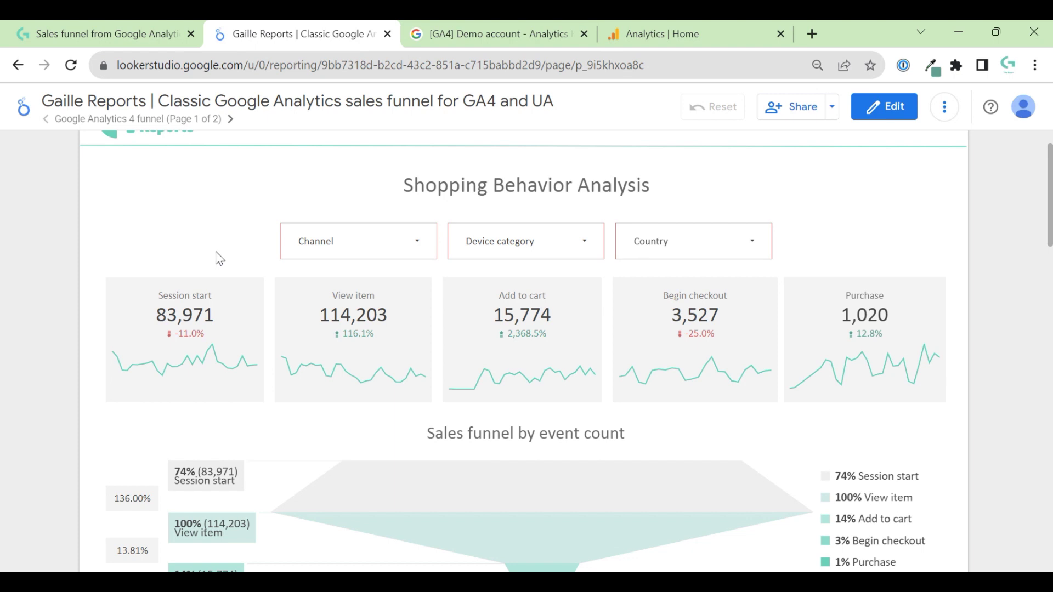
Step: Scroll down the report and switch it into edit mode
scroll(963, 337, down, 2)
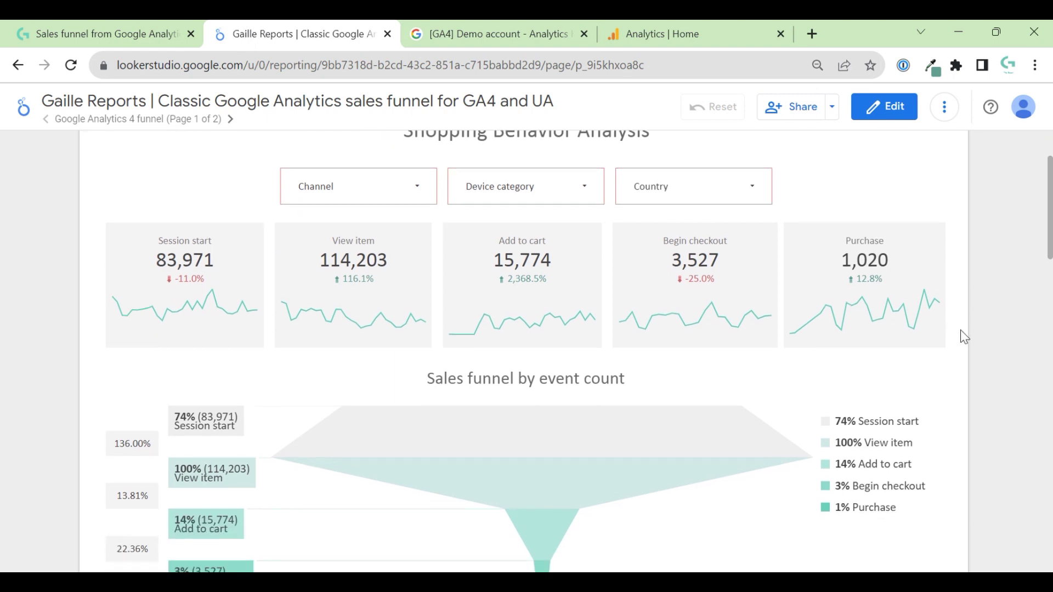
scroll(963, 337, down, 1)
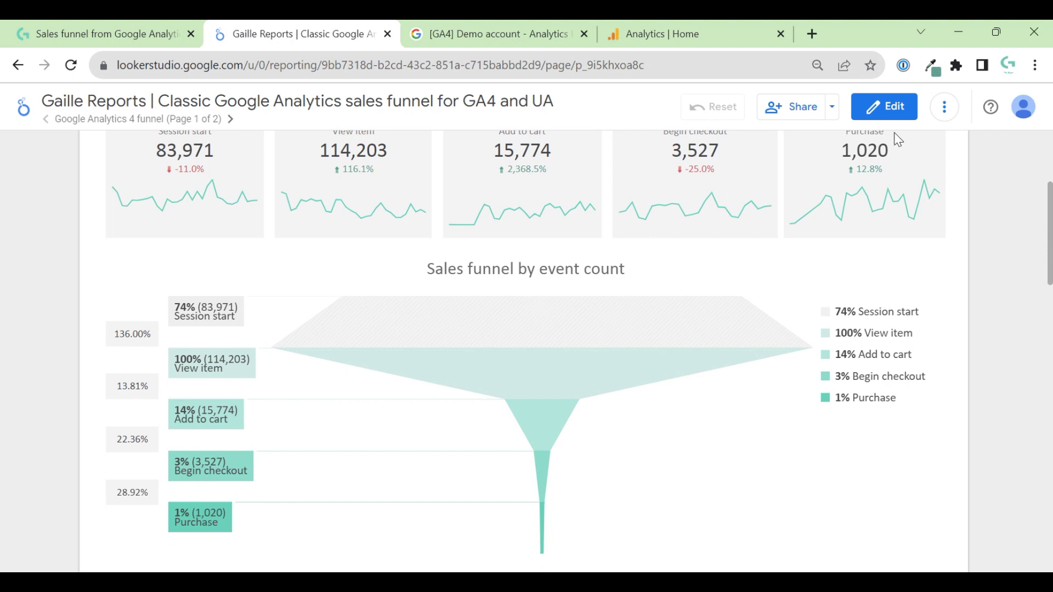
click(884, 106)
click(447, 337)
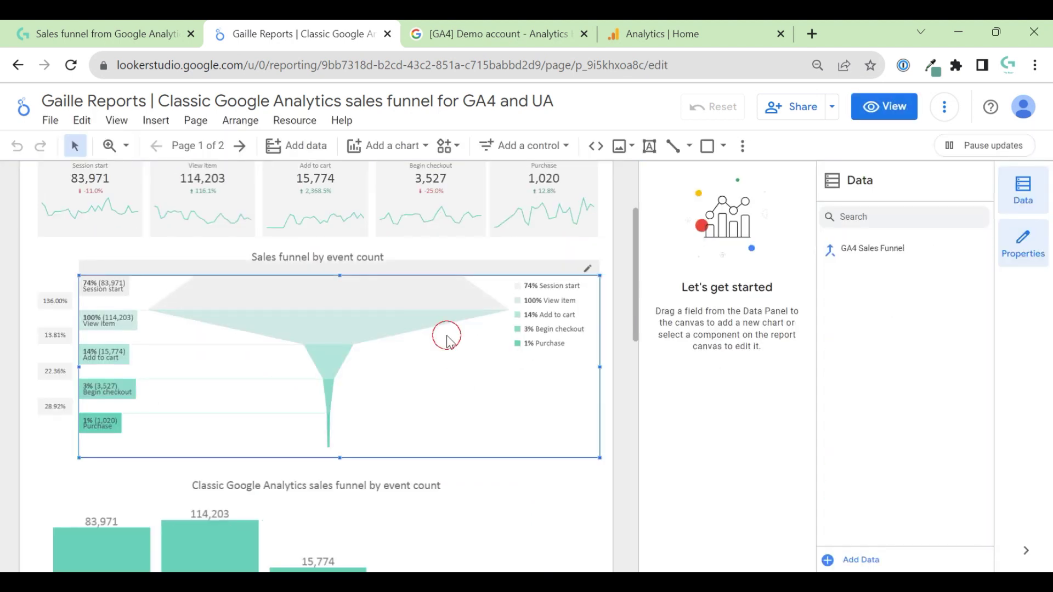
click(443, 148)
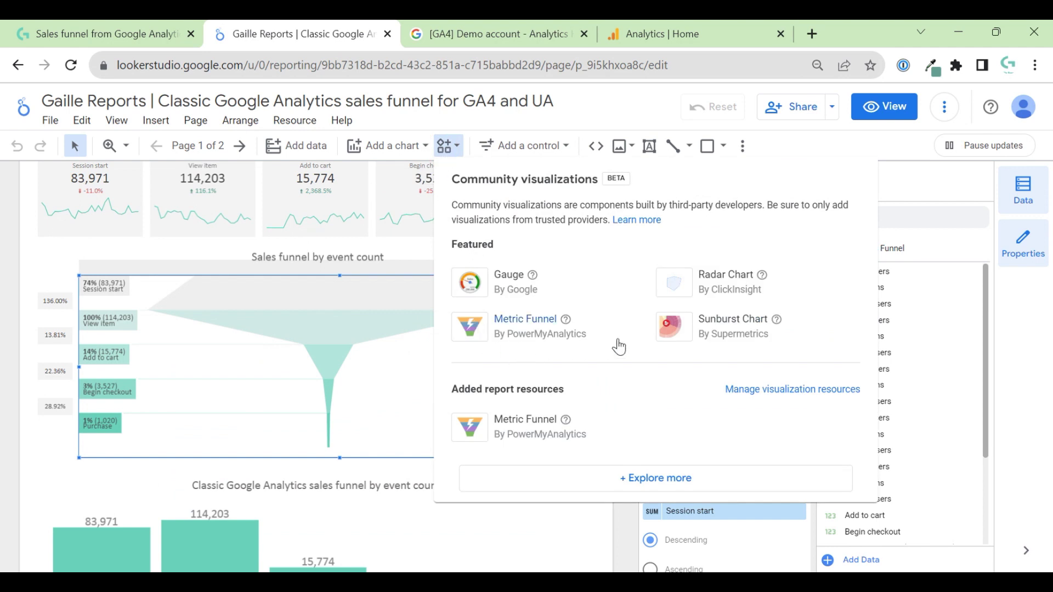
click(6, 321)
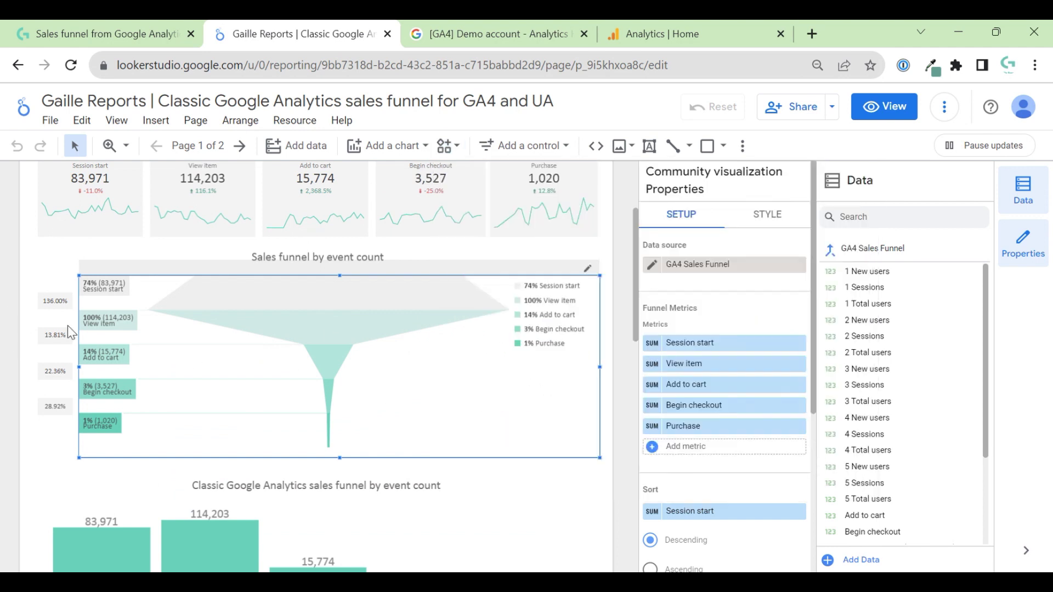
click(608, 290)
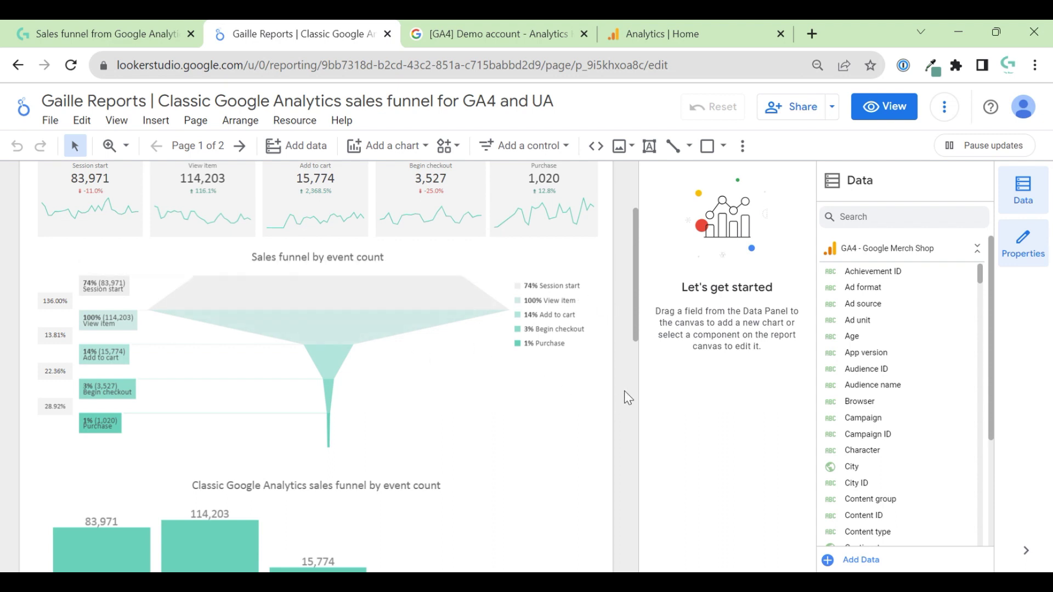
scroll(624, 391, down, 3)
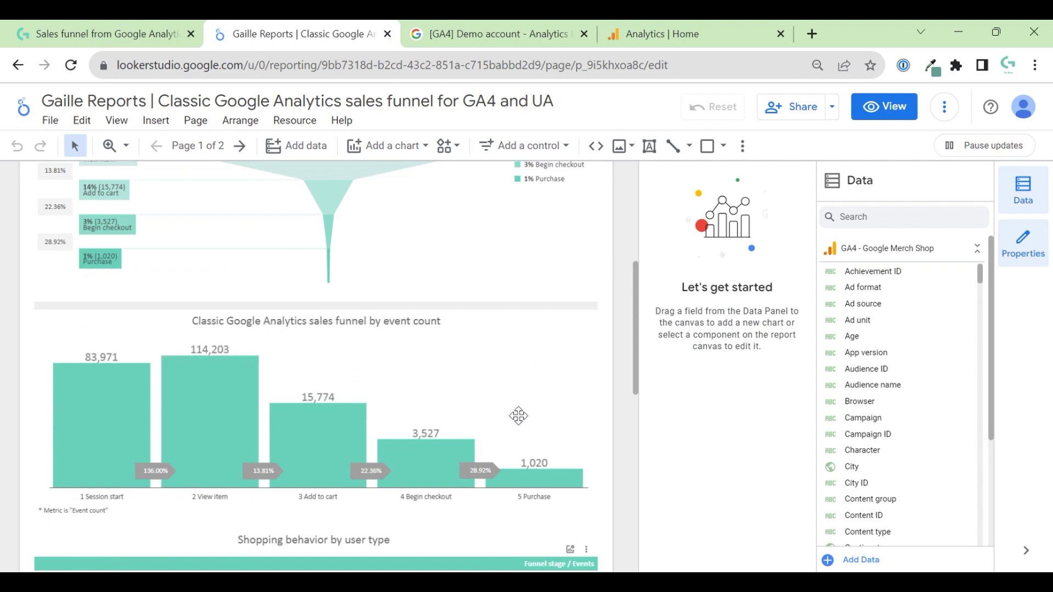
scroll(458, 287, up, 2)
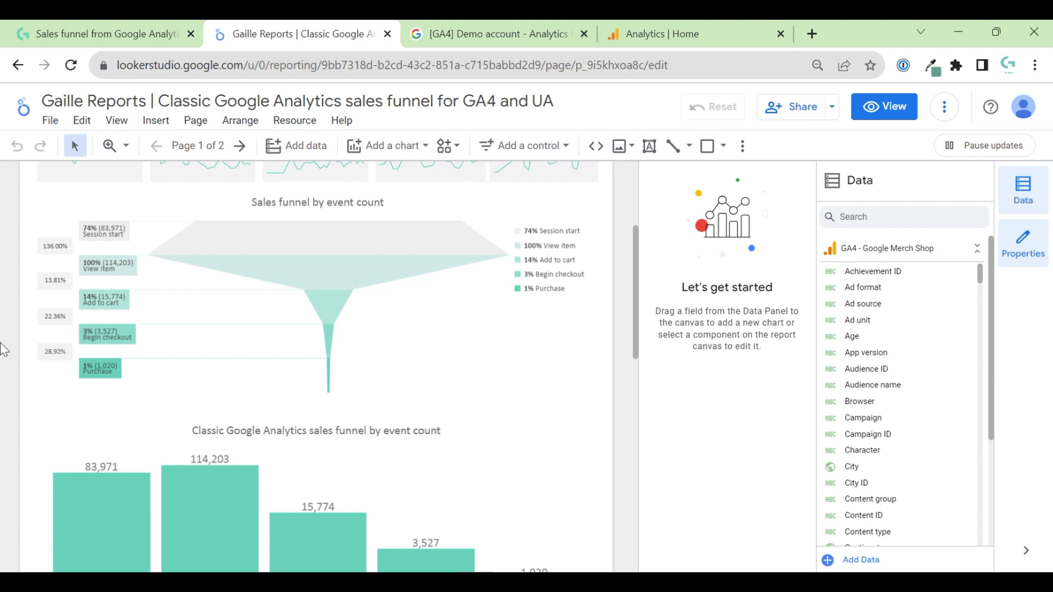
scroll(376, 349, down, 1)
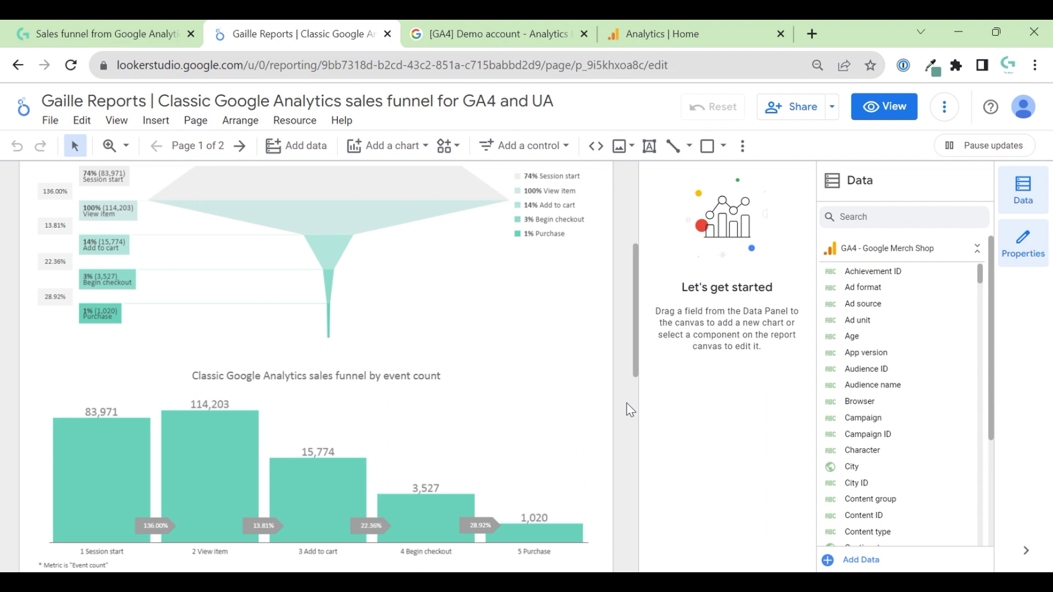
scroll(630, 409, down, 2)
scroll(630, 409, down, 3)
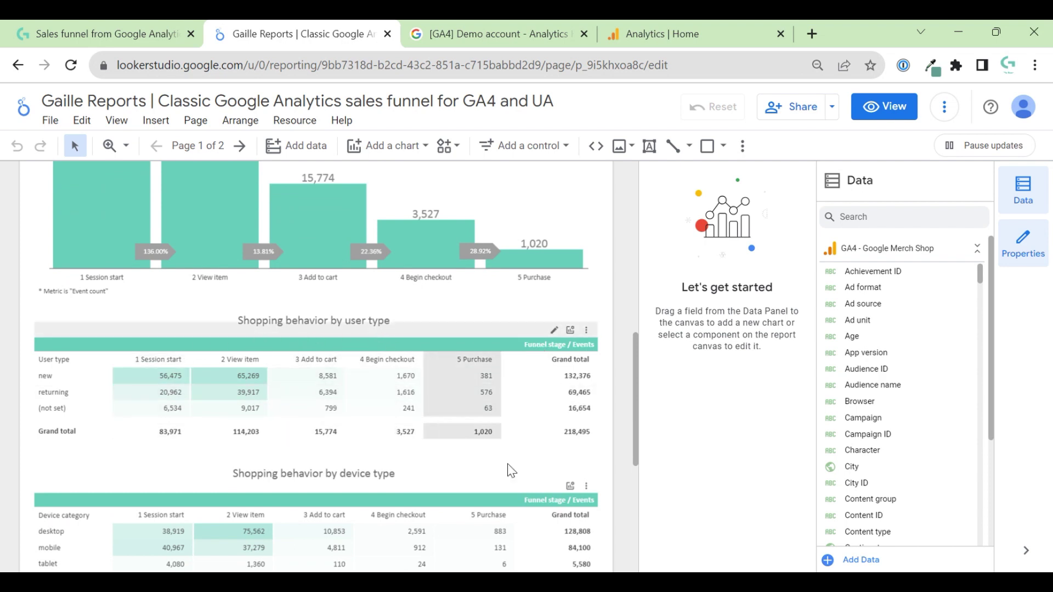
scroll(521, 466, down, 2)
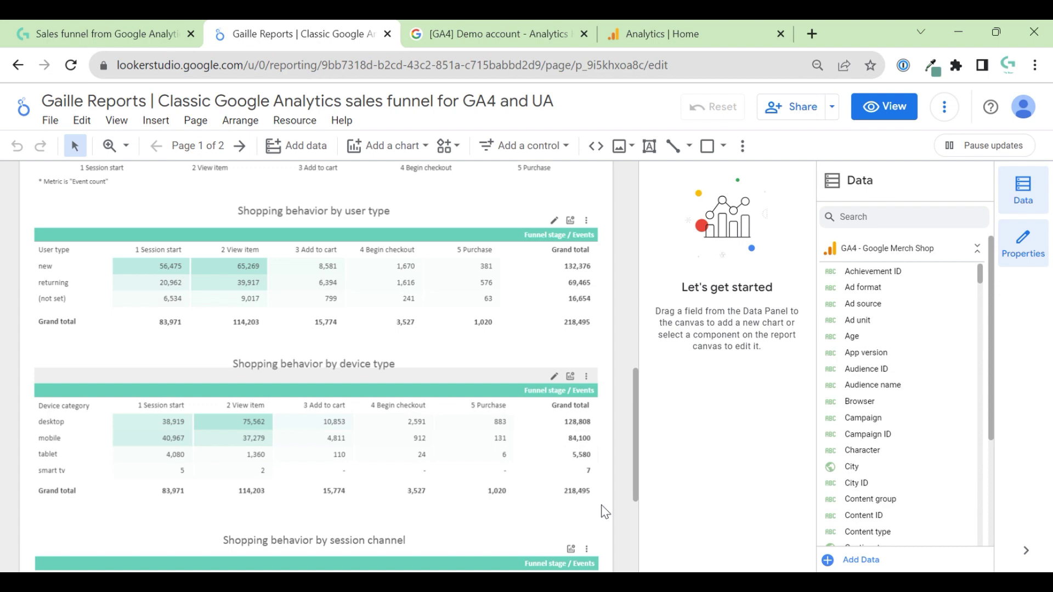
scroll(603, 505, down, 4)
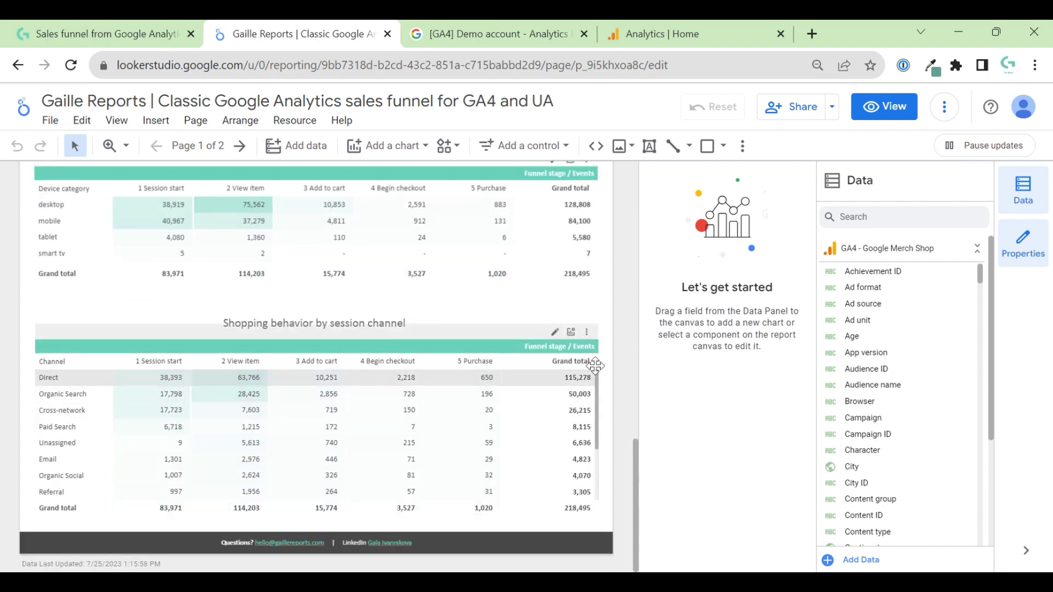
scroll(622, 327, up, 11)
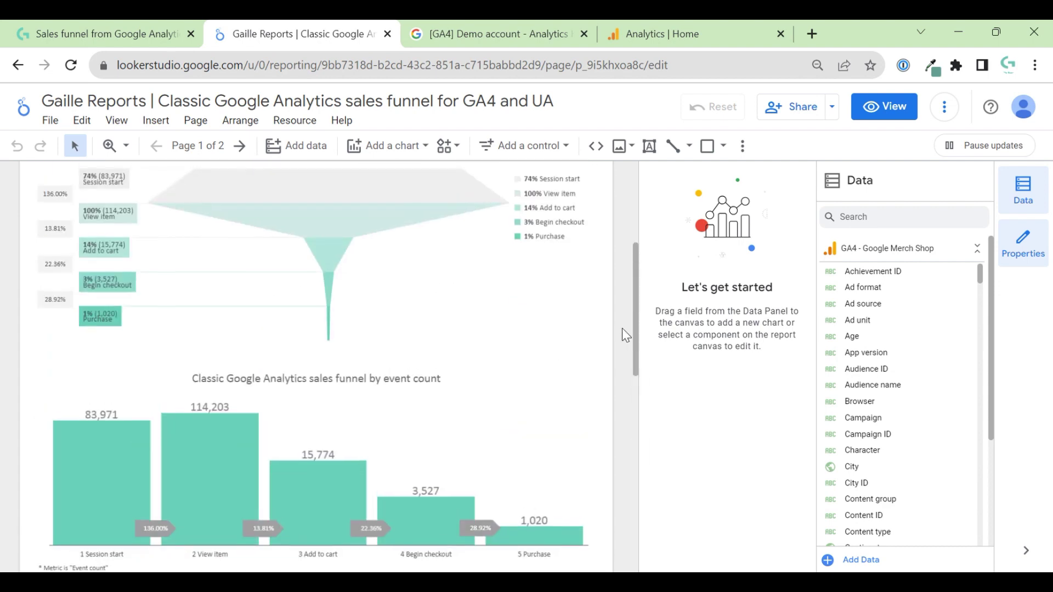
scroll(622, 328, up, 5)
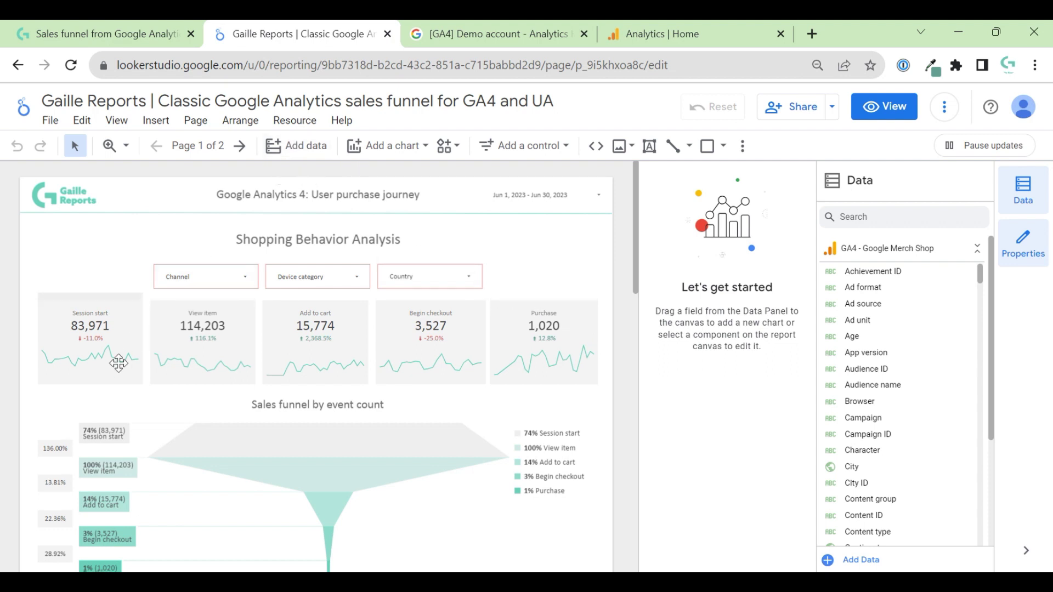
click(101, 324)
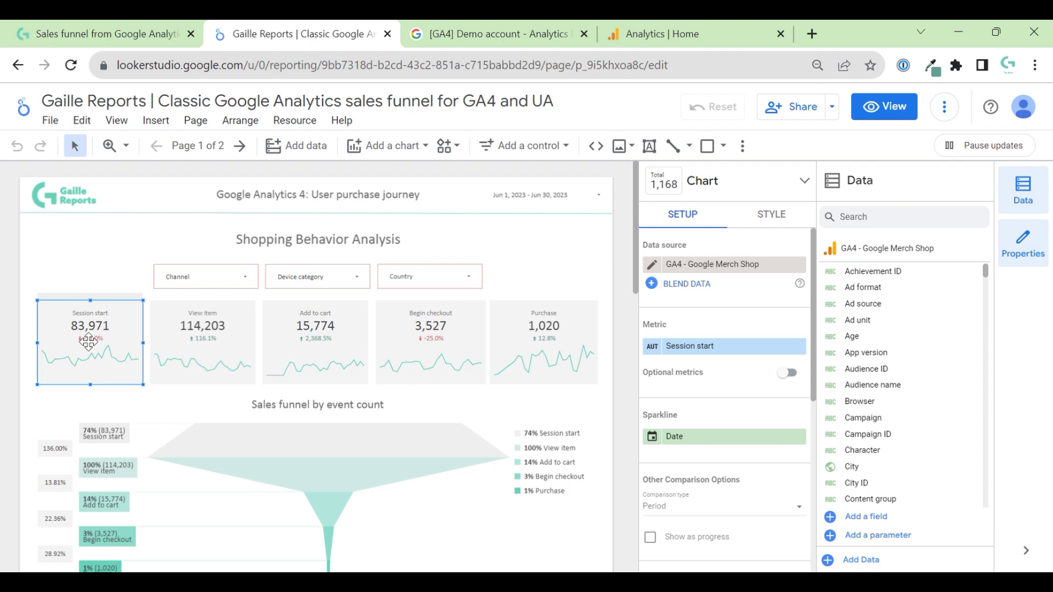
click(653, 345)
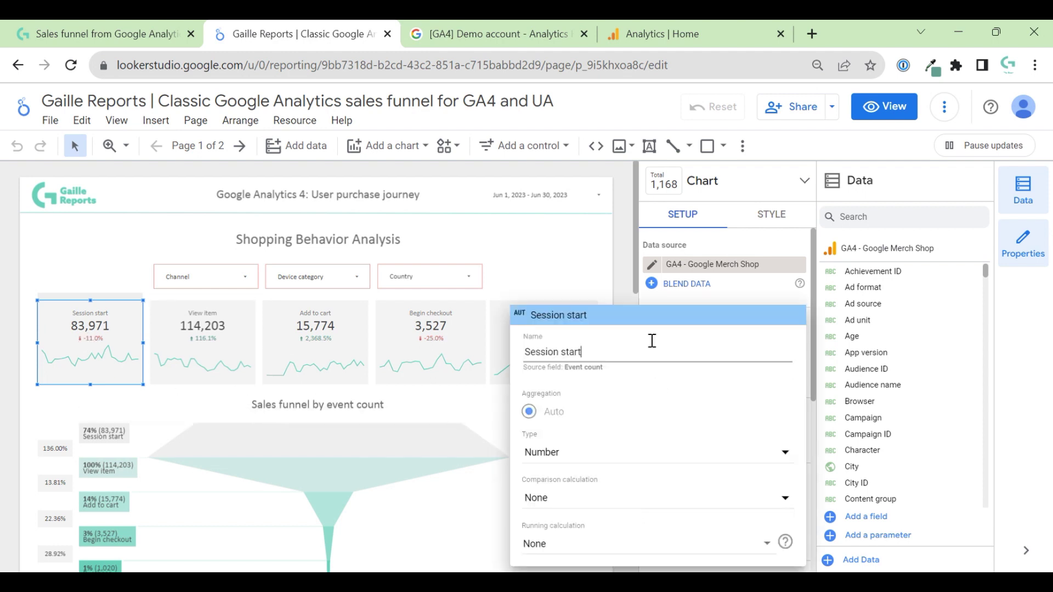
drag(625, 370, 568, 378)
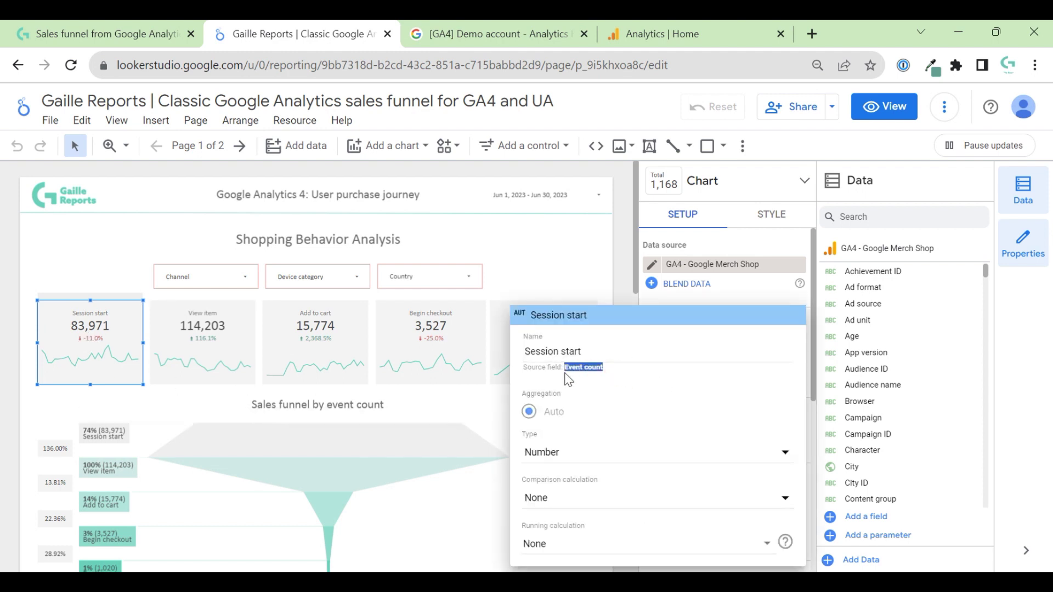
click(629, 296)
click(646, 346)
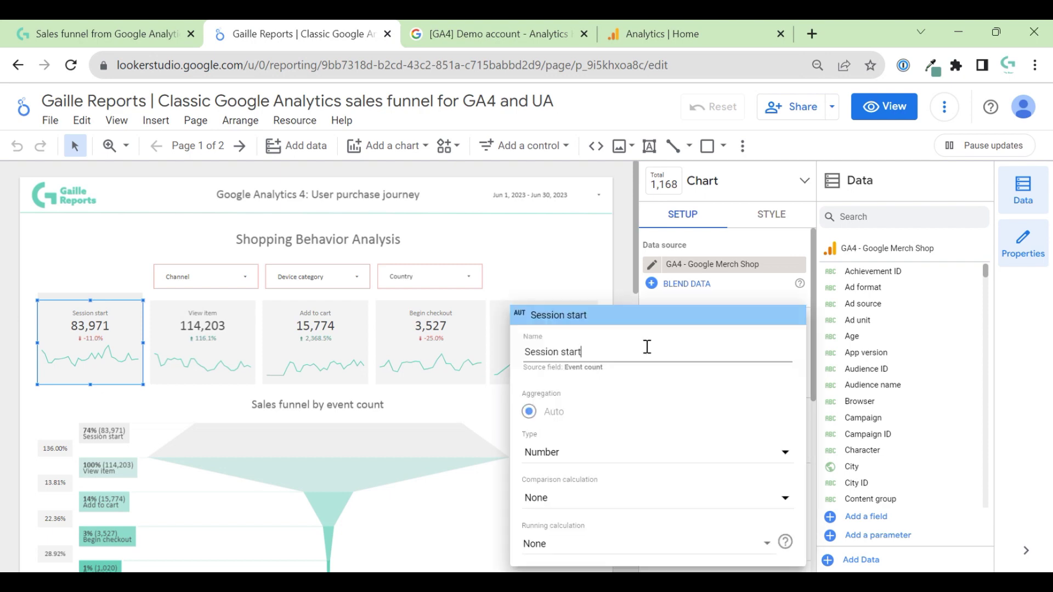
click(617, 256)
scroll(729, 406, down, 6)
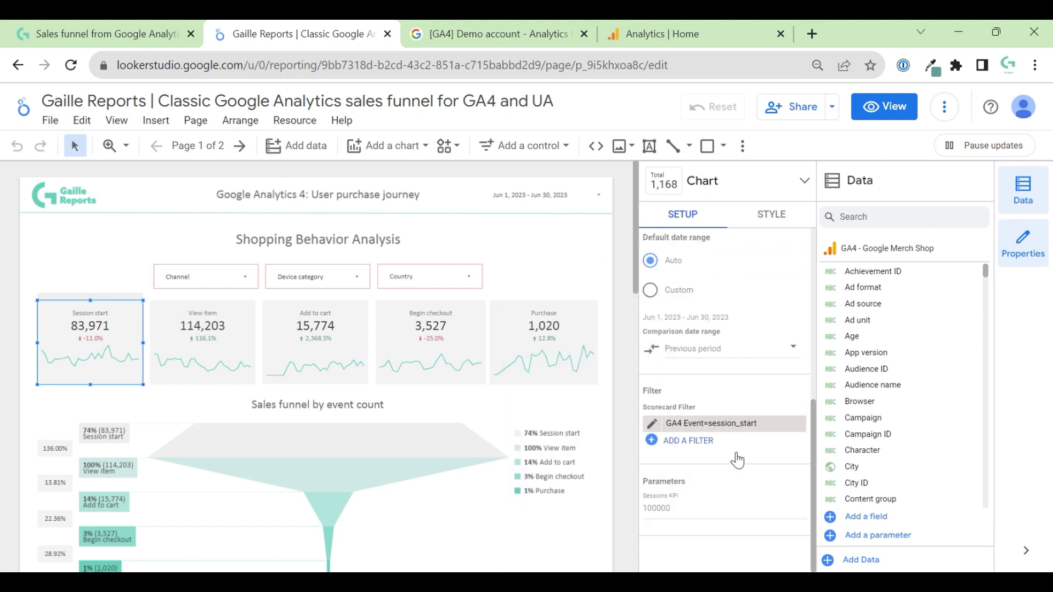
click(651, 424)
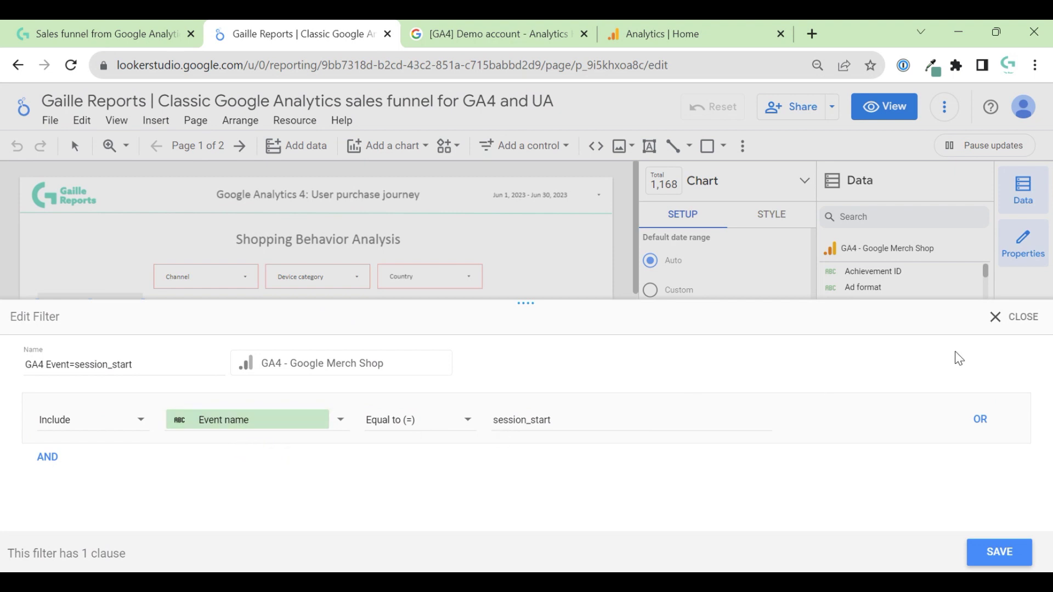
click(1023, 317)
click(230, 329)
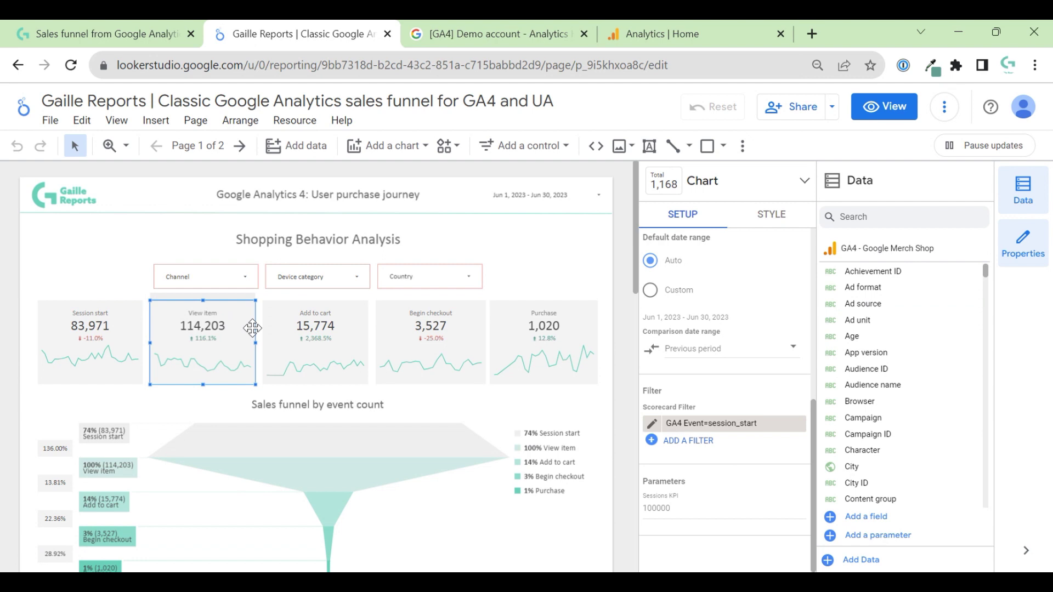
click(664, 351)
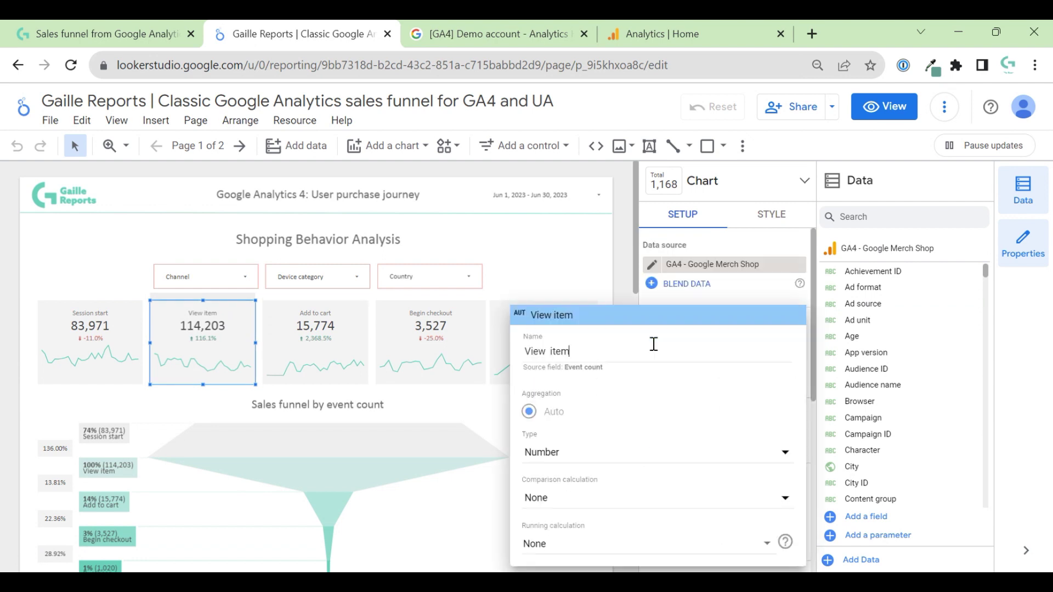
click(624, 296)
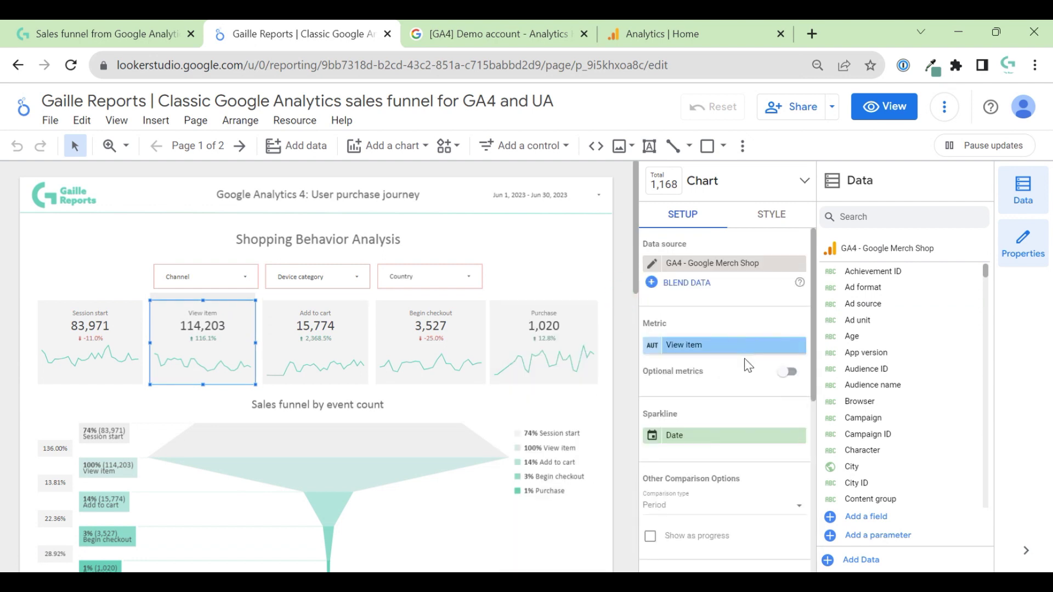
scroll(674, 428, down, 5)
click(650, 428)
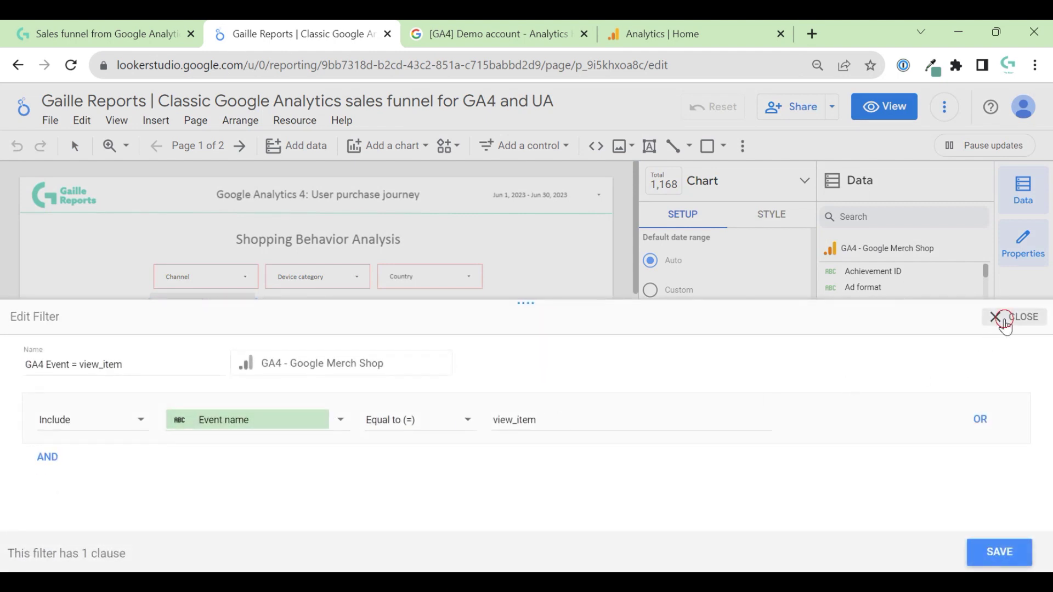
click(1004, 318)
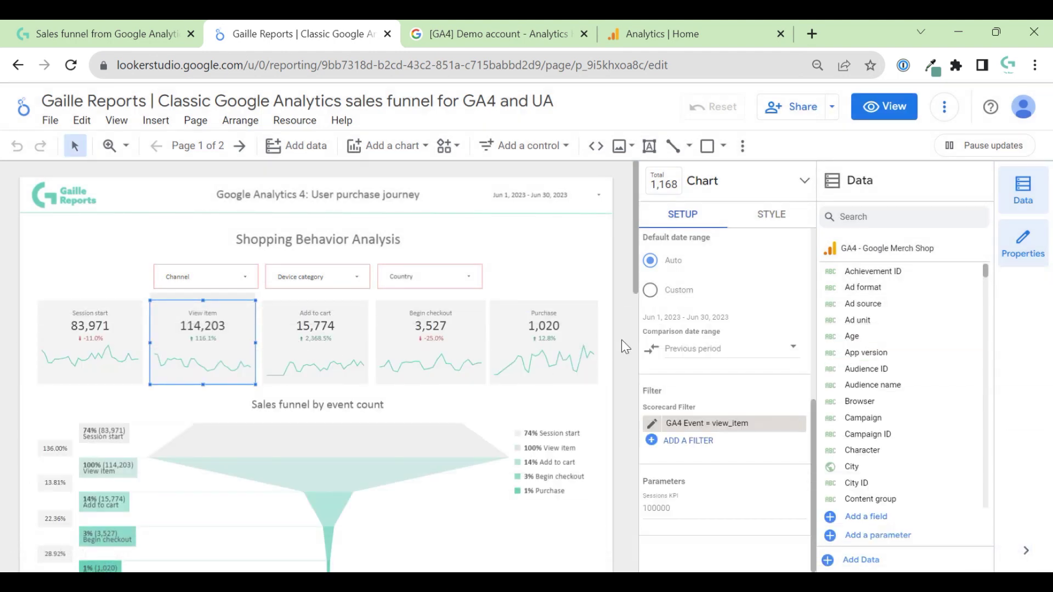
scroll(621, 339, down, 2)
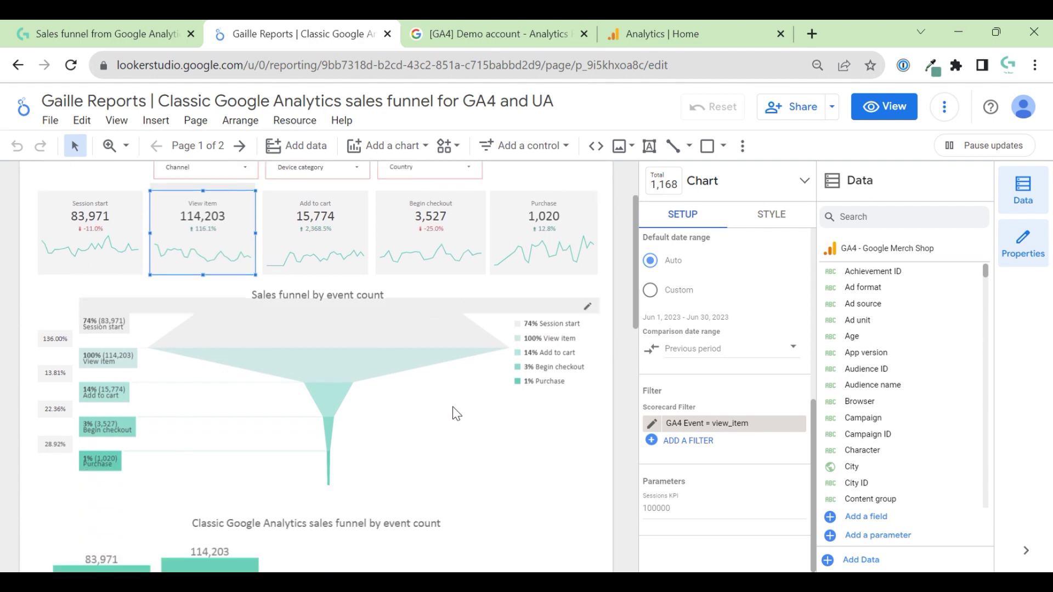
click(474, 416)
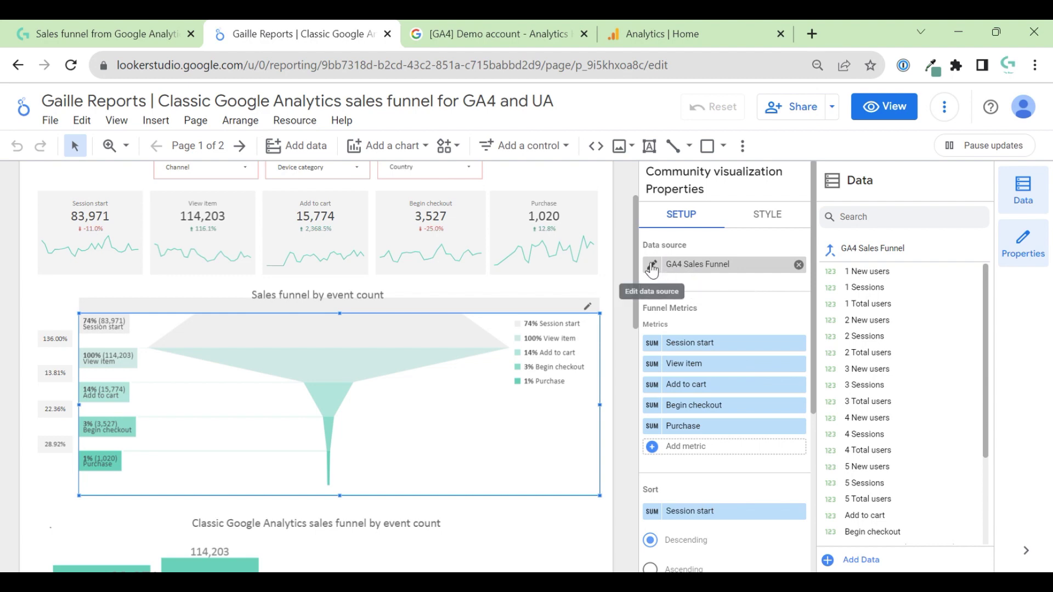
click(652, 267)
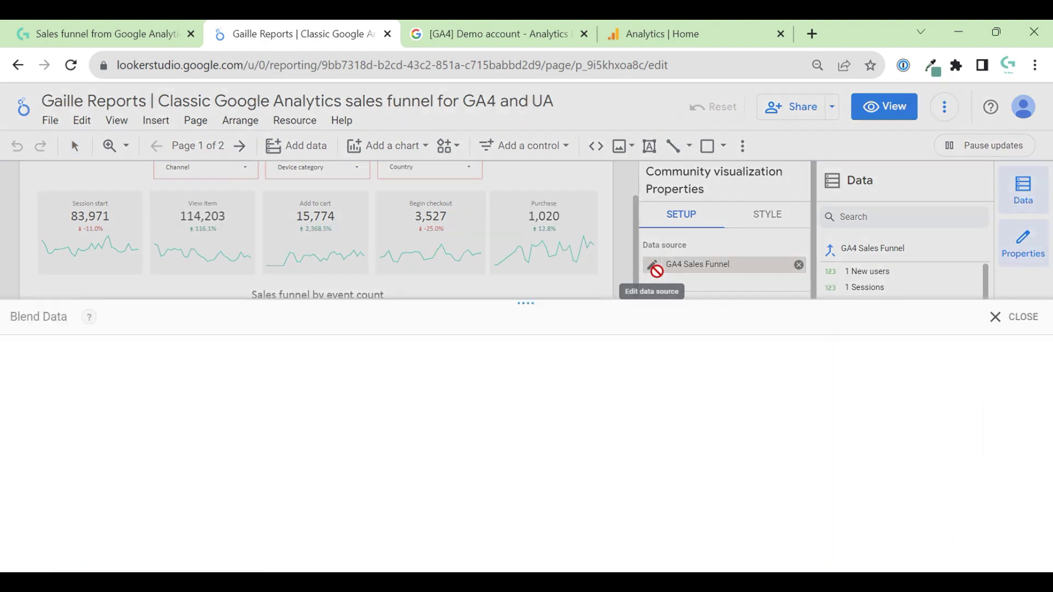
drag(533, 303, 535, 85)
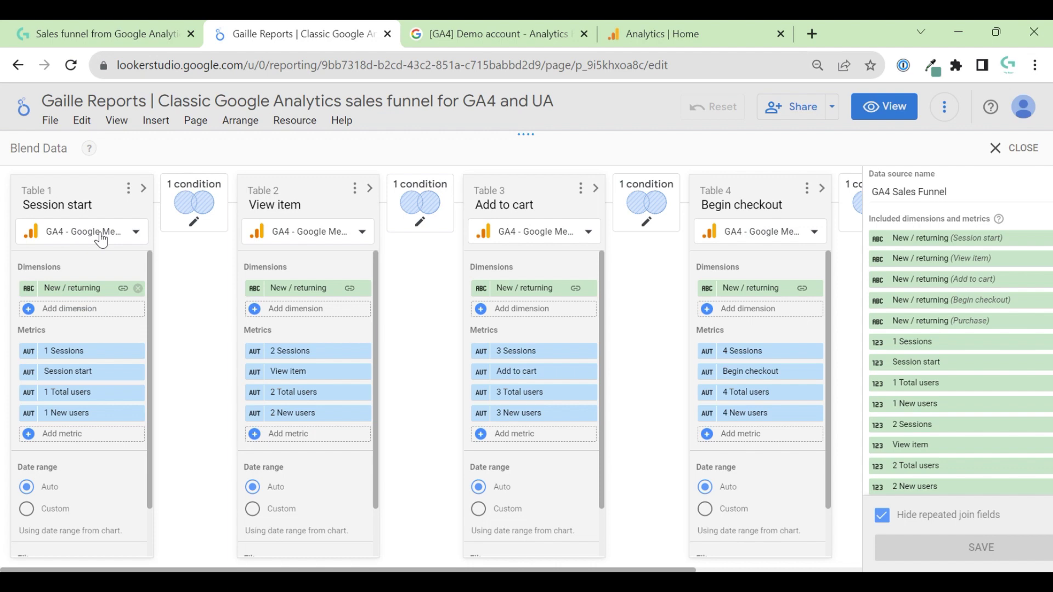
scroll(96, 533, down, 2)
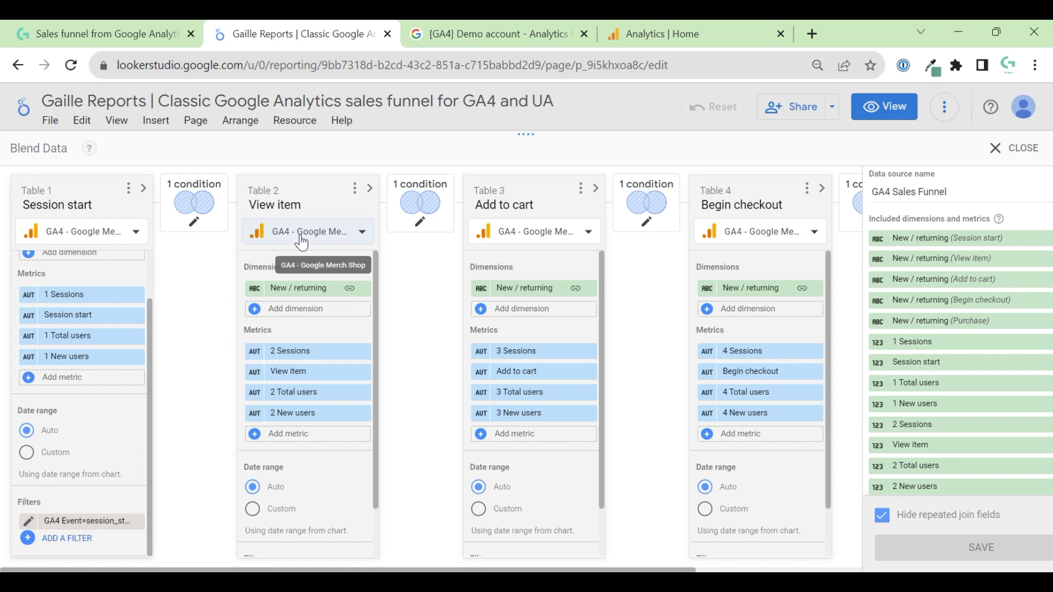
scroll(307, 307, down, 2)
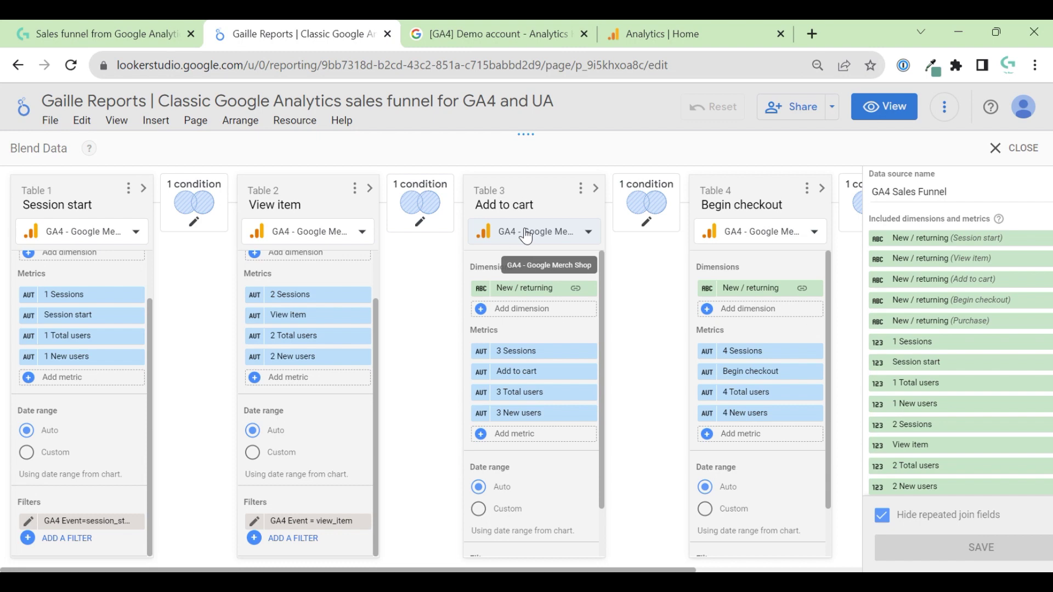
scroll(535, 384, down, 2)
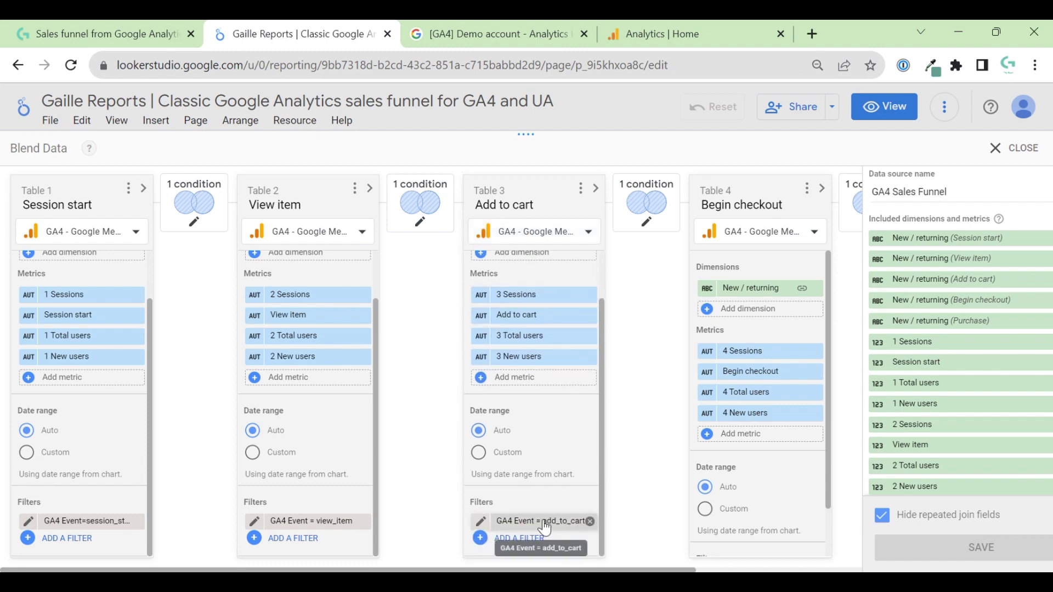
click(30, 319)
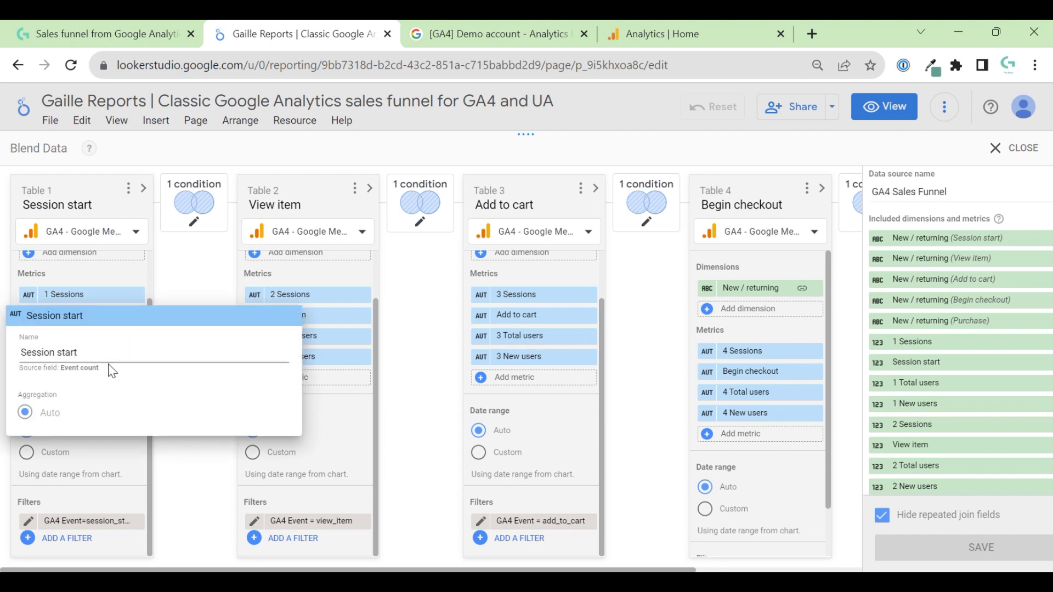
click(182, 262)
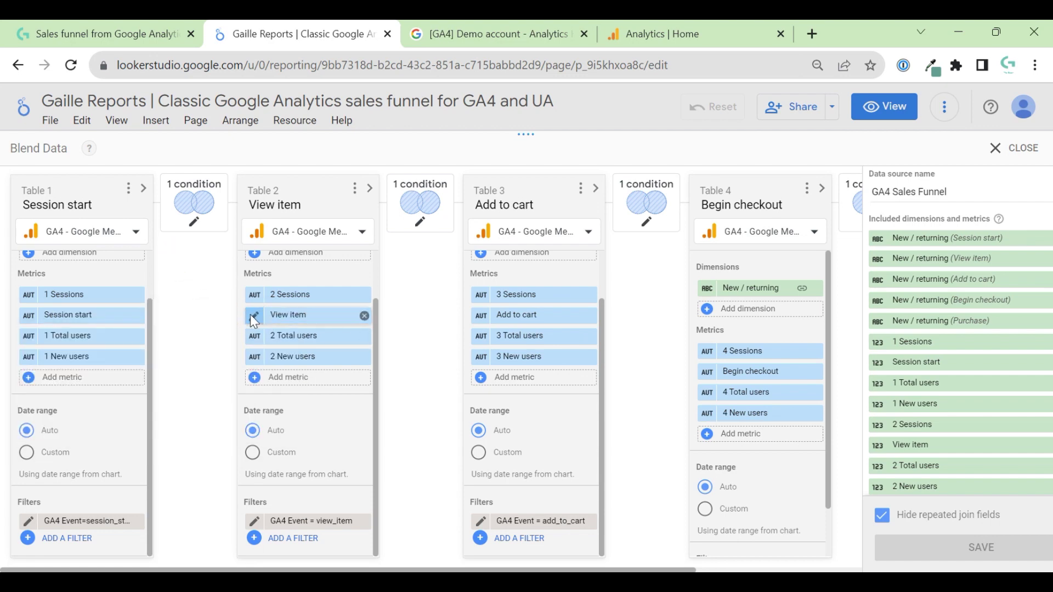
click(253, 314)
click(199, 289)
click(1006, 148)
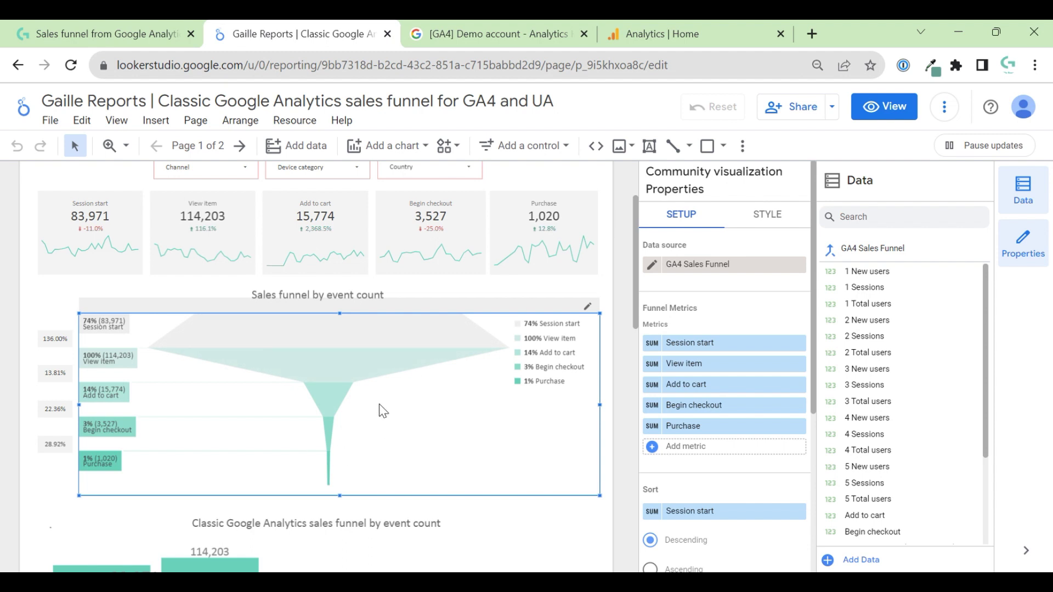
click(17, 354)
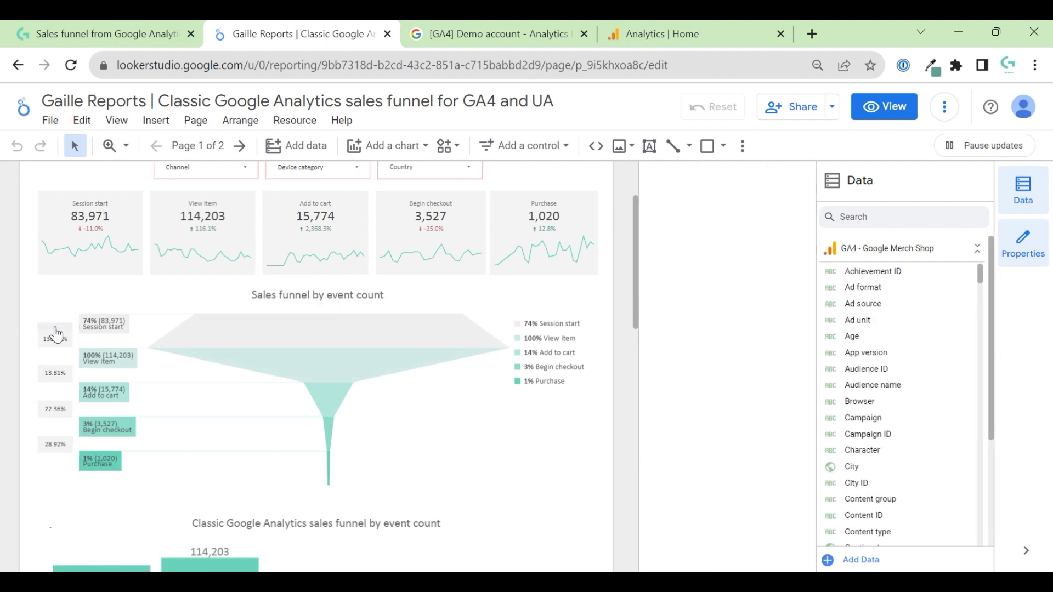
click(49, 336)
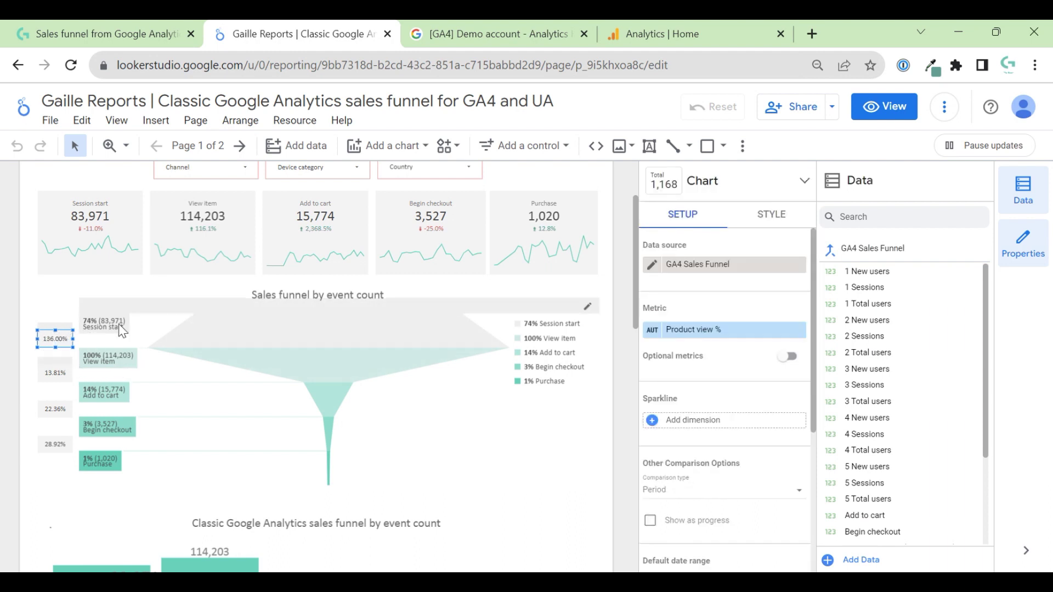
click(52, 374)
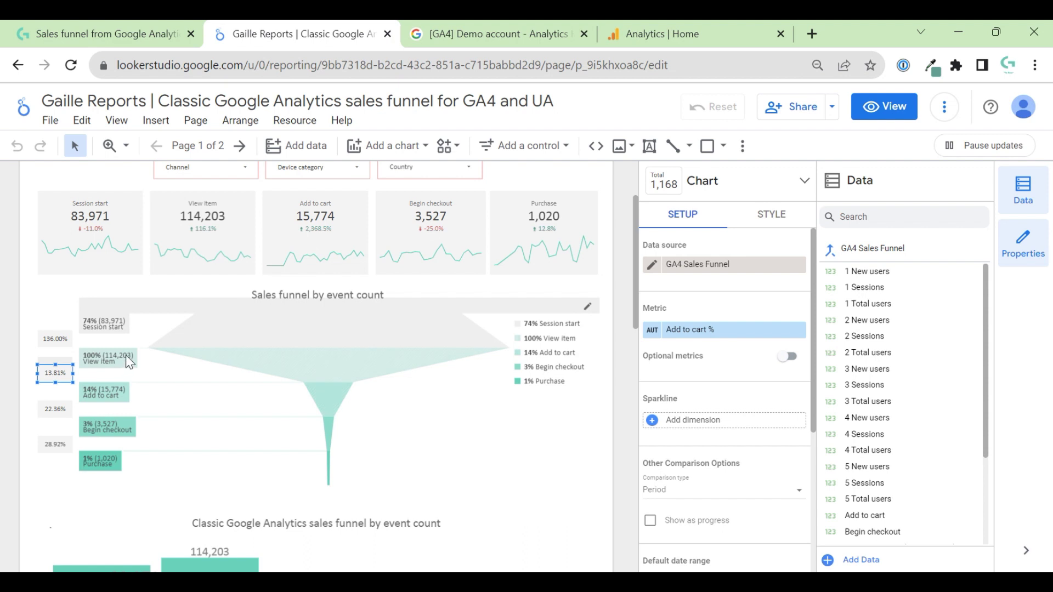
click(55, 409)
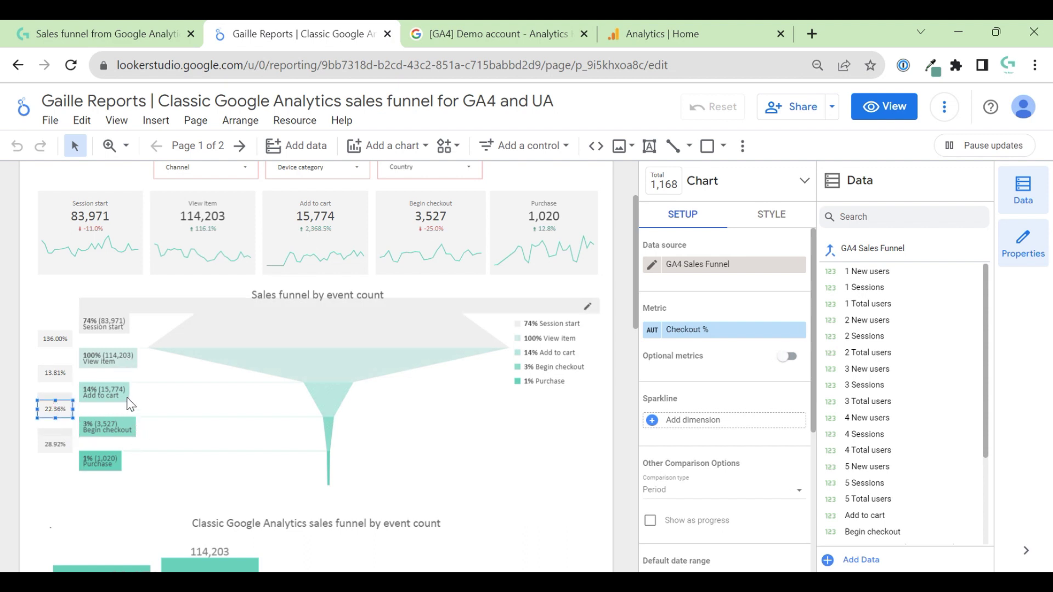
click(53, 444)
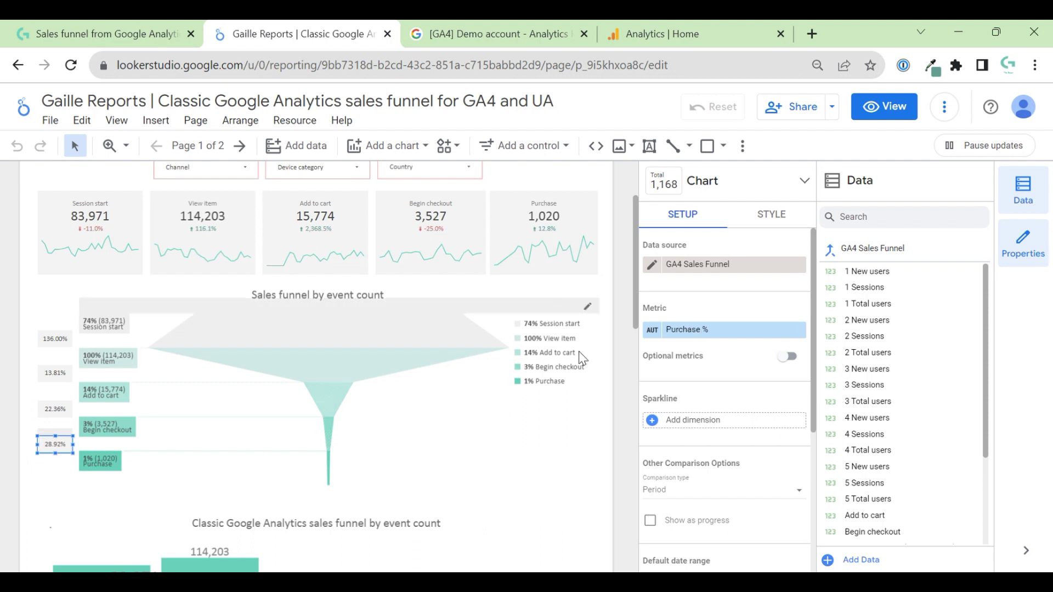
click(604, 323)
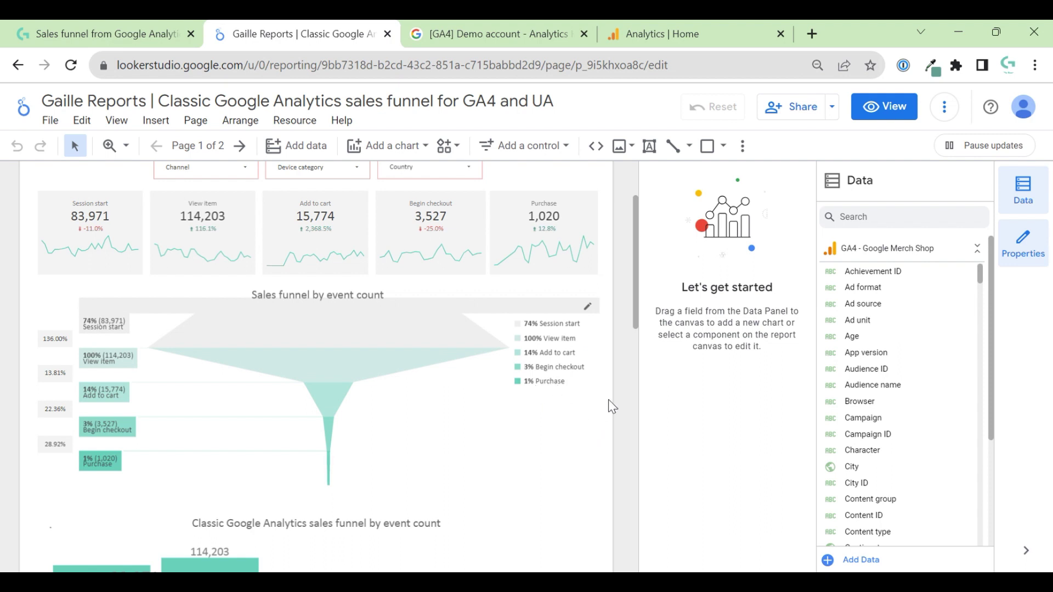
Step: Scroll the funnel bar chart's Setup panel to its GA4 - Shopping events filter
scroll(615, 429, down, 3)
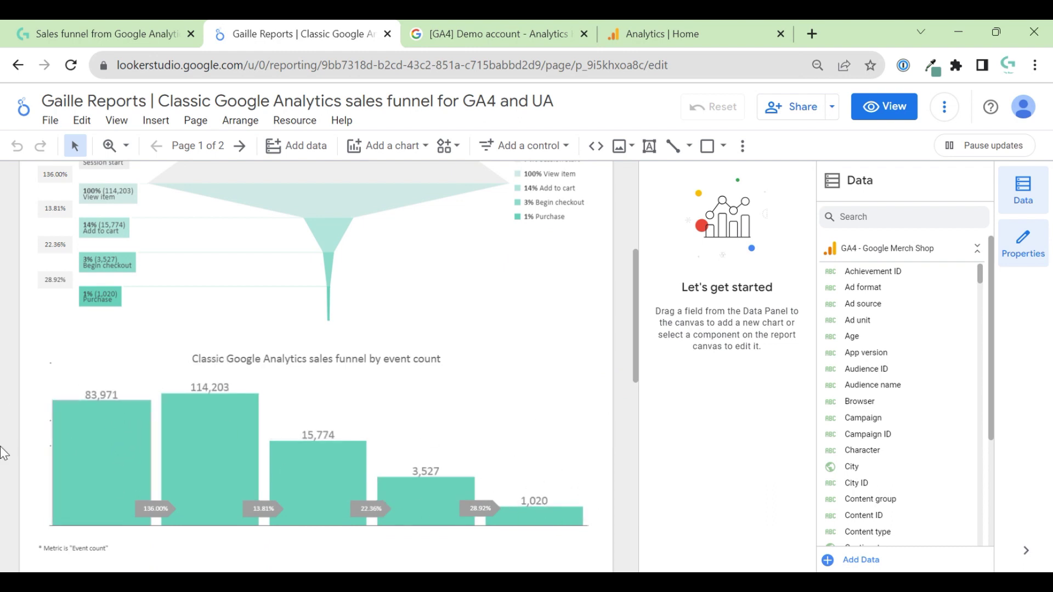
scroll(628, 390, down, 2)
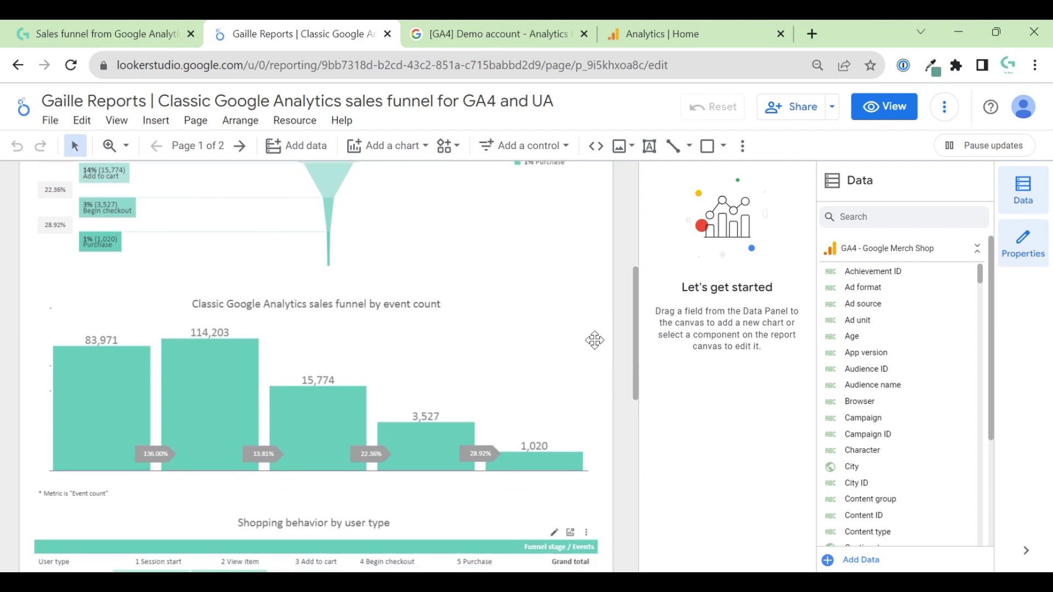
scroll(631, 436, down, 2)
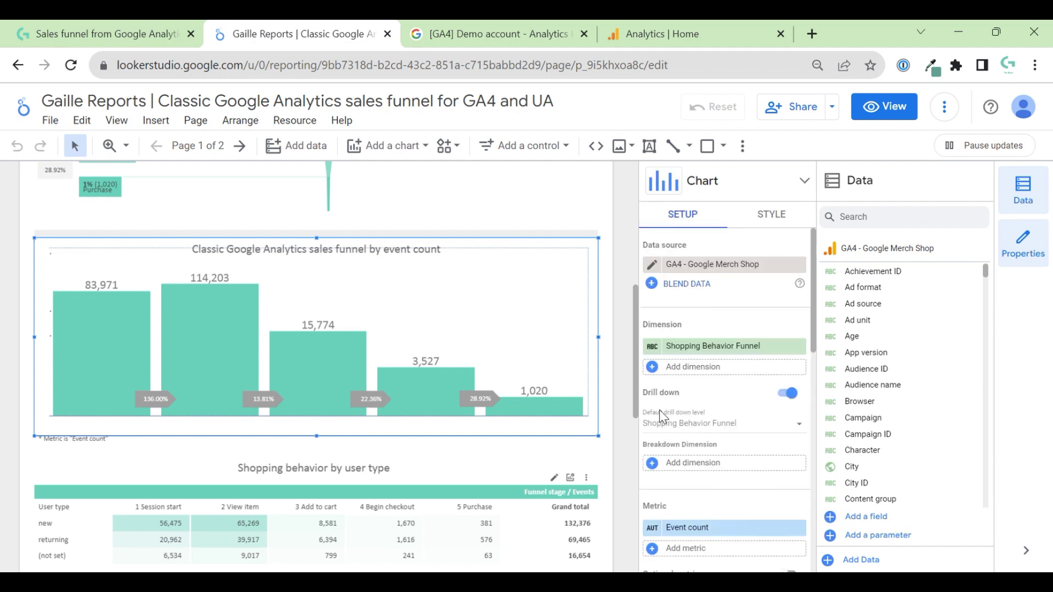
mouse_move(445, 387)
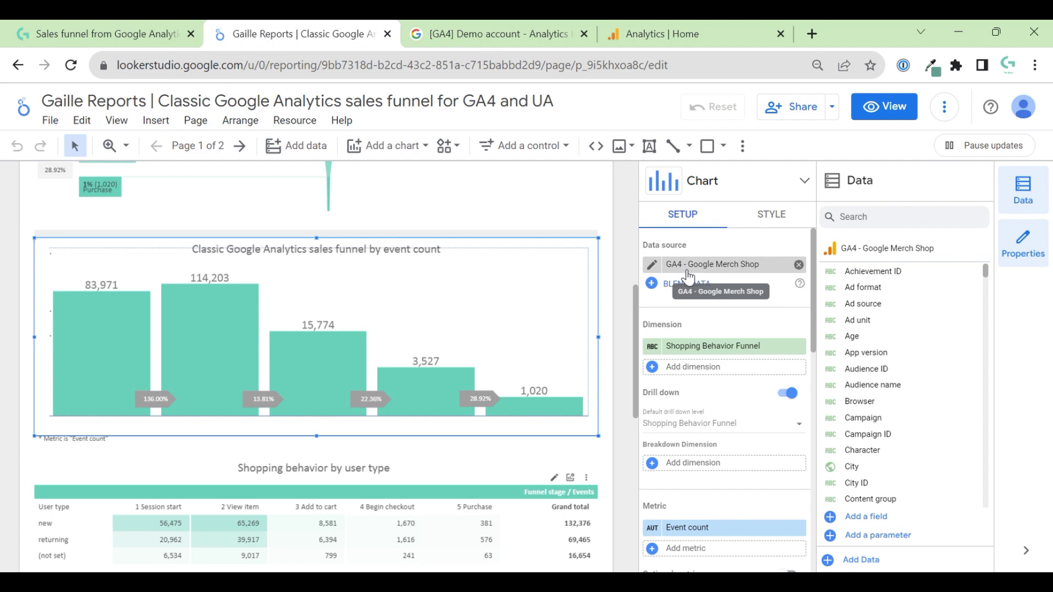
scroll(713, 296, down, 10)
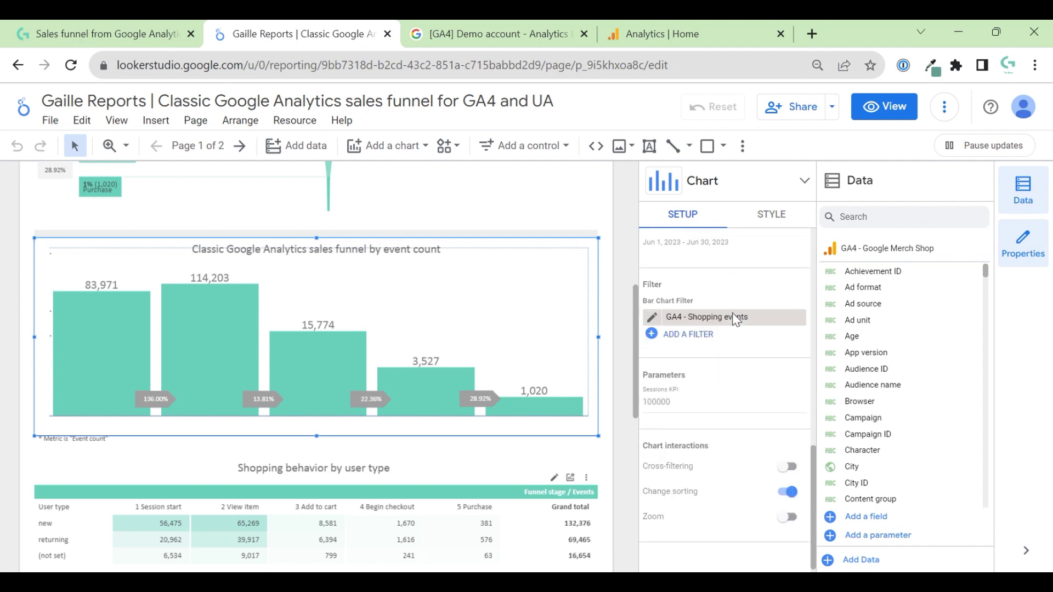
click(651, 318)
drag(540, 306, 559, 131)
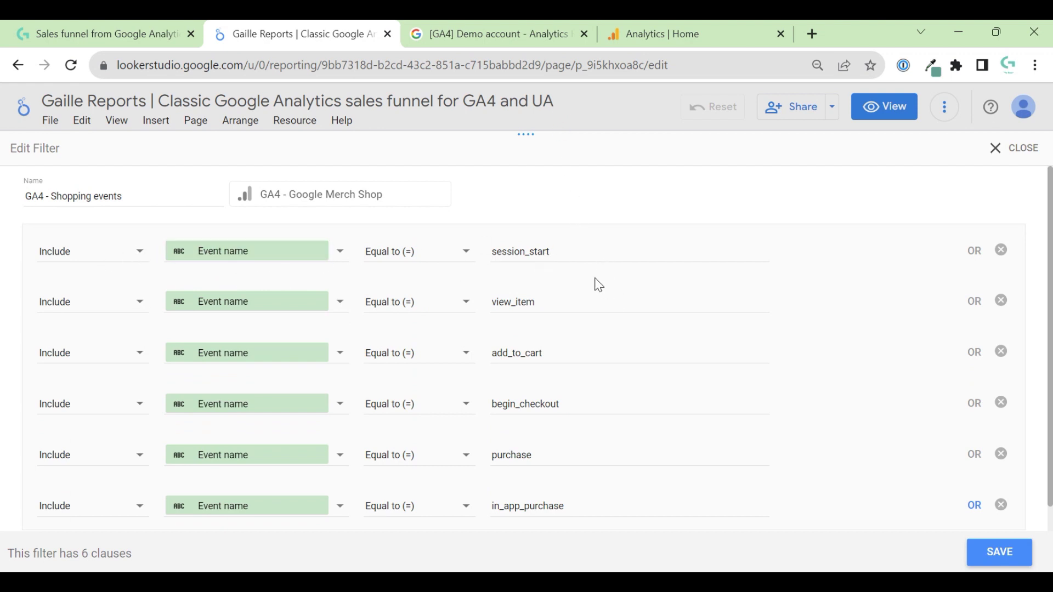
scroll(630, 477, down, 1)
scroll(629, 501, up, 1)
click(1028, 154)
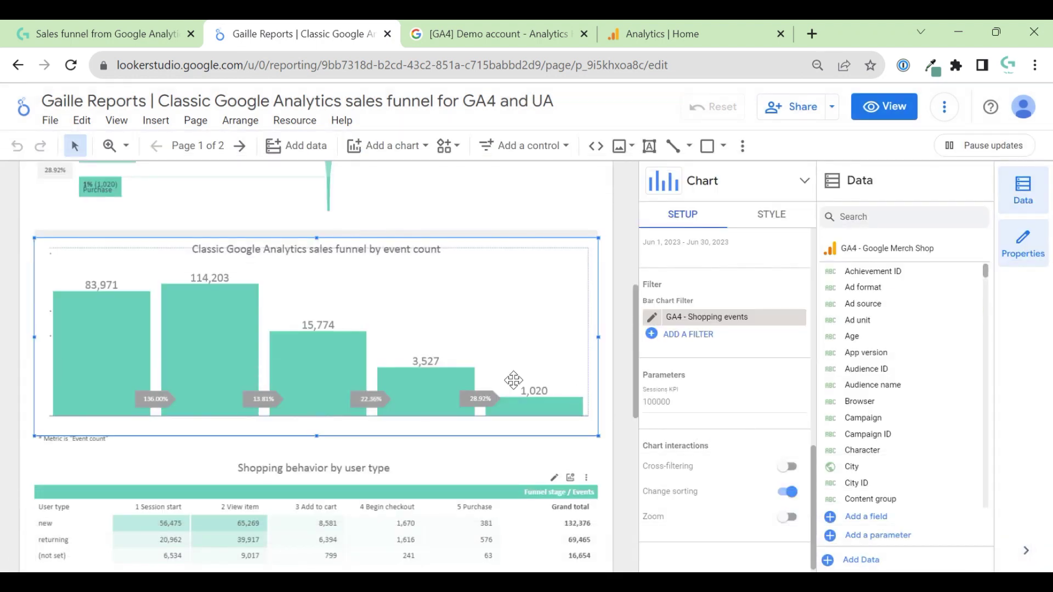
Step: Read the Shopping Behavior Funnel CASE formula labels, close it, and deselect the bar chart
scroll(768, 323, up, 10)
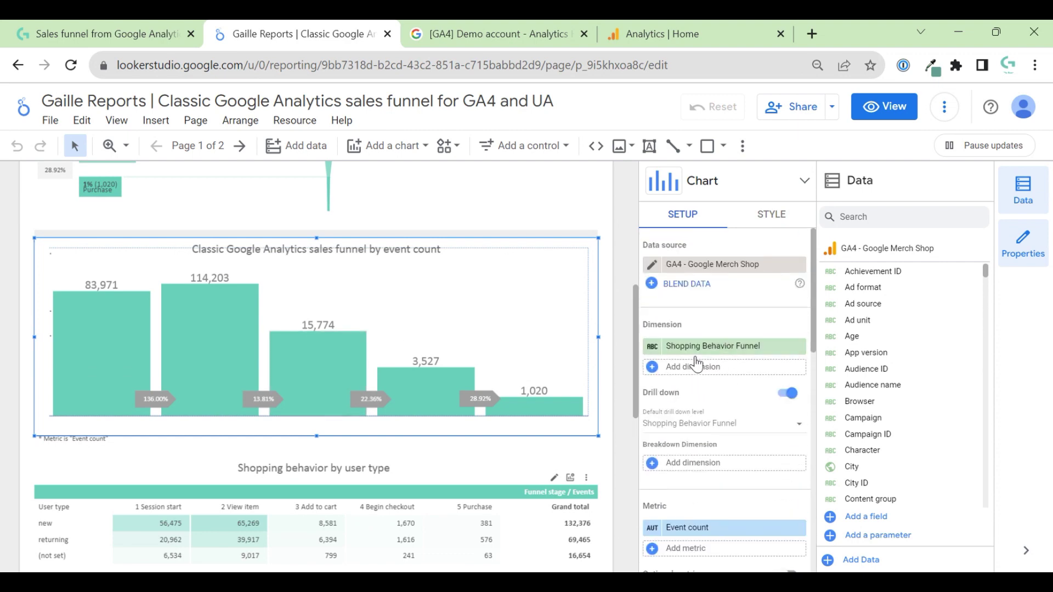
click(656, 347)
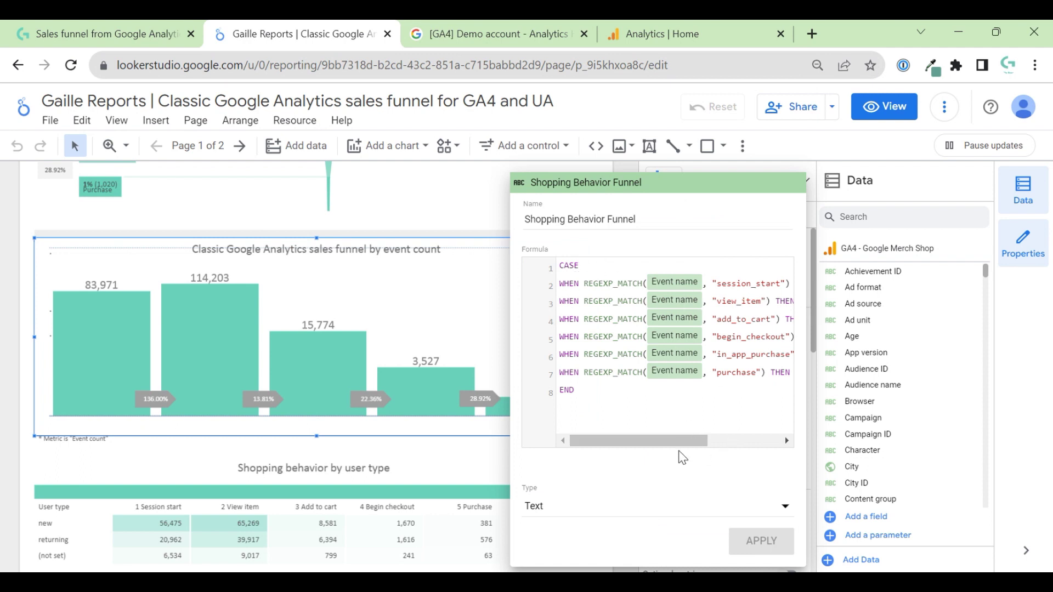
drag(678, 441, 749, 442)
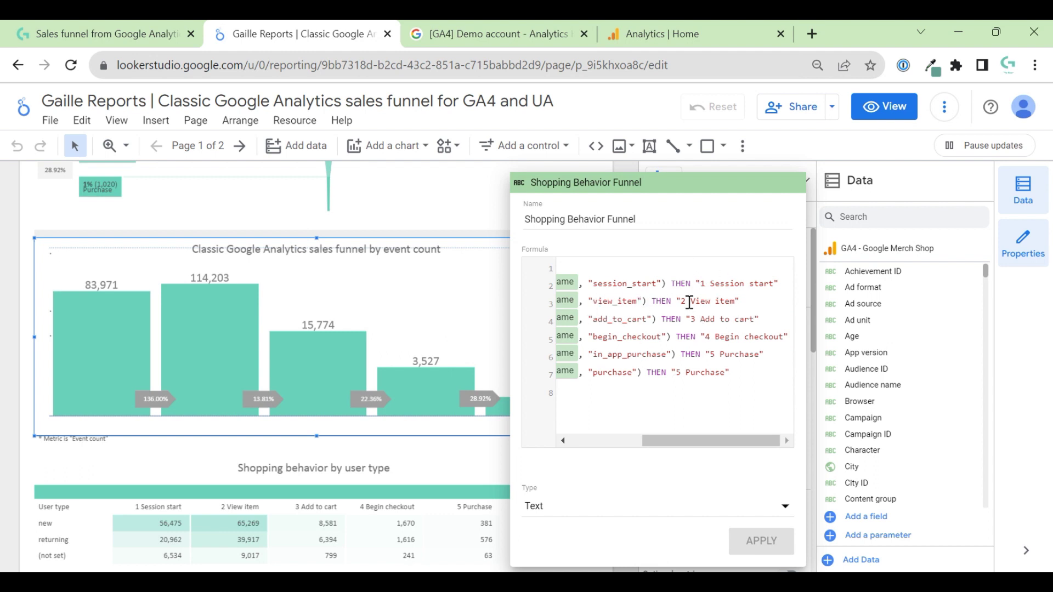
click(481, 442)
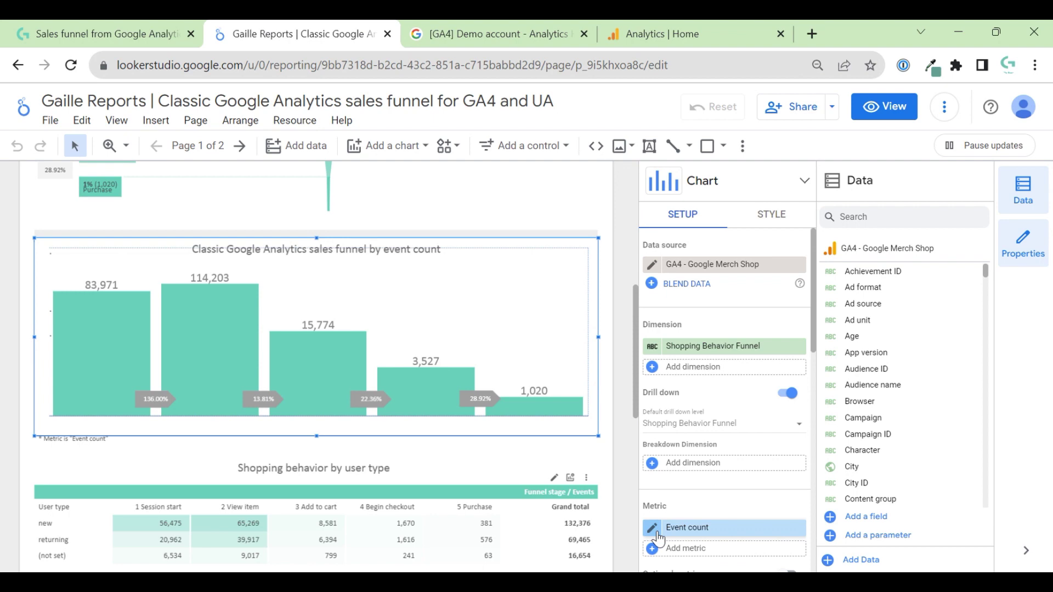
click(614, 365)
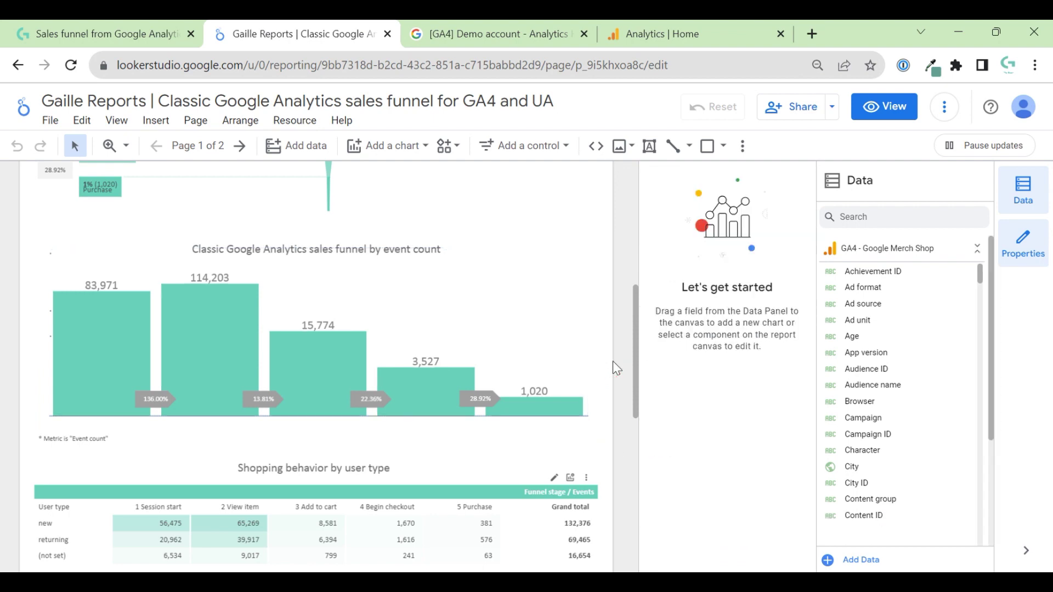
click(156, 399)
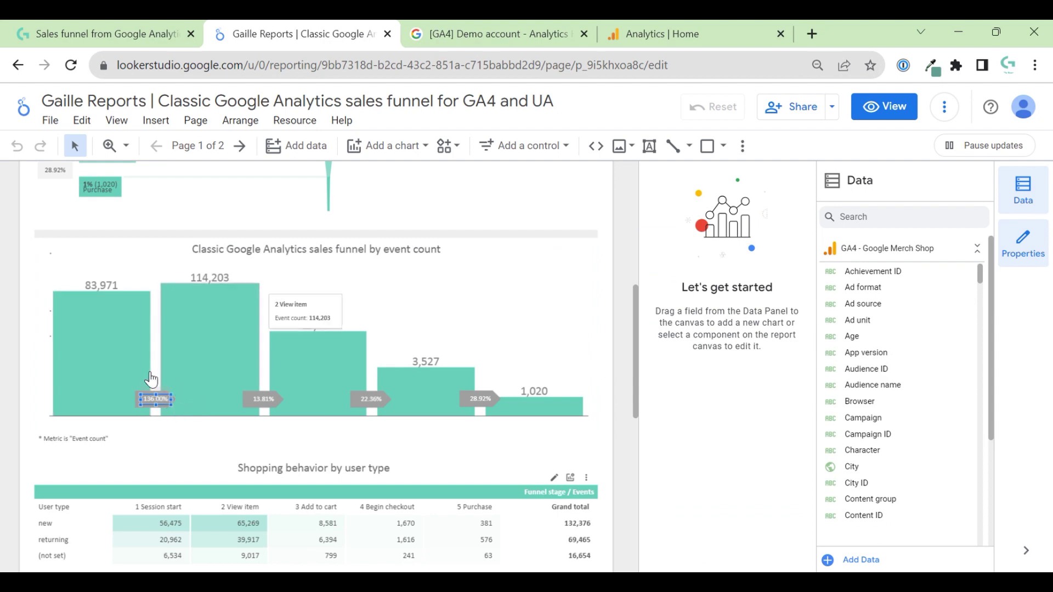
scroll(58, 265, up, 5)
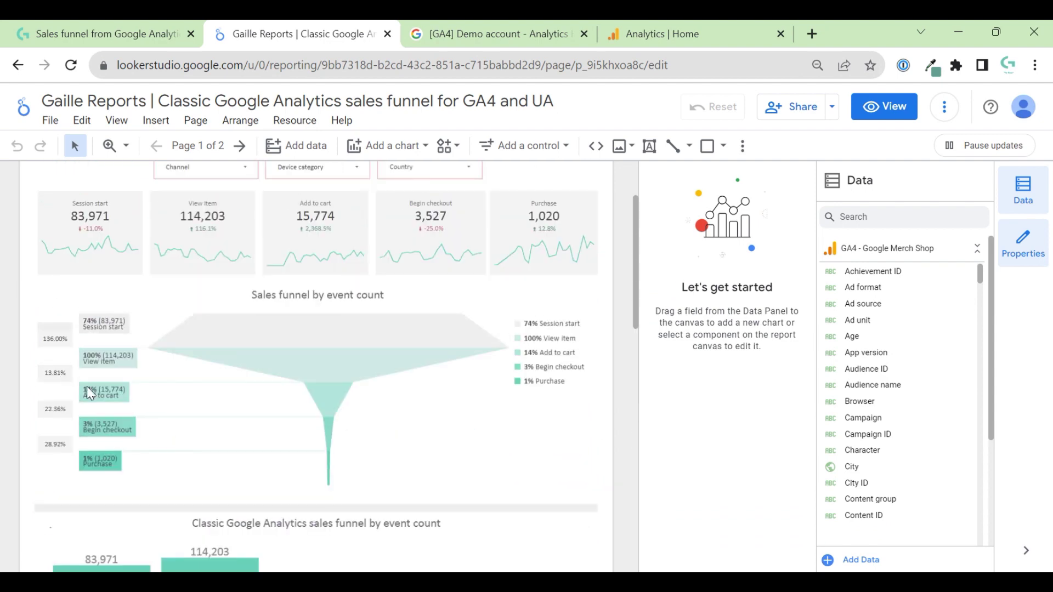
scroll(146, 516, down, 4)
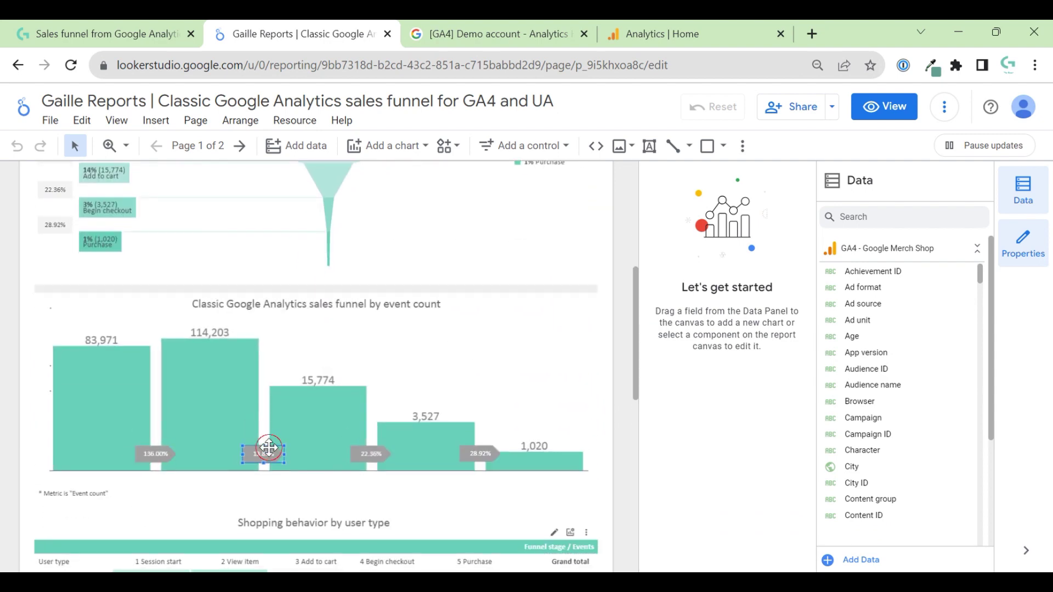
click(263, 454)
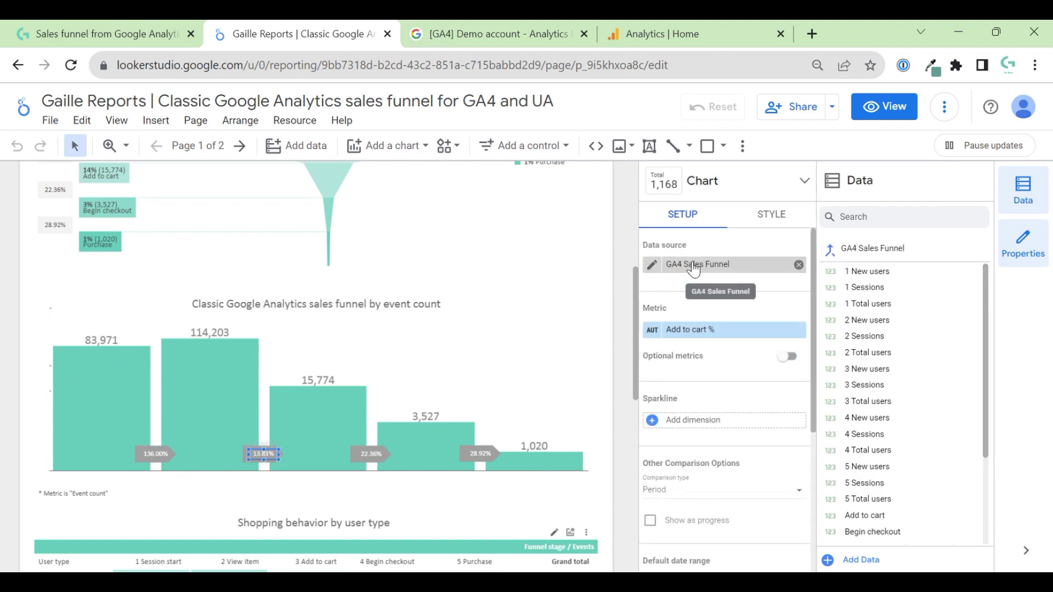
click(652, 330)
click(743, 160)
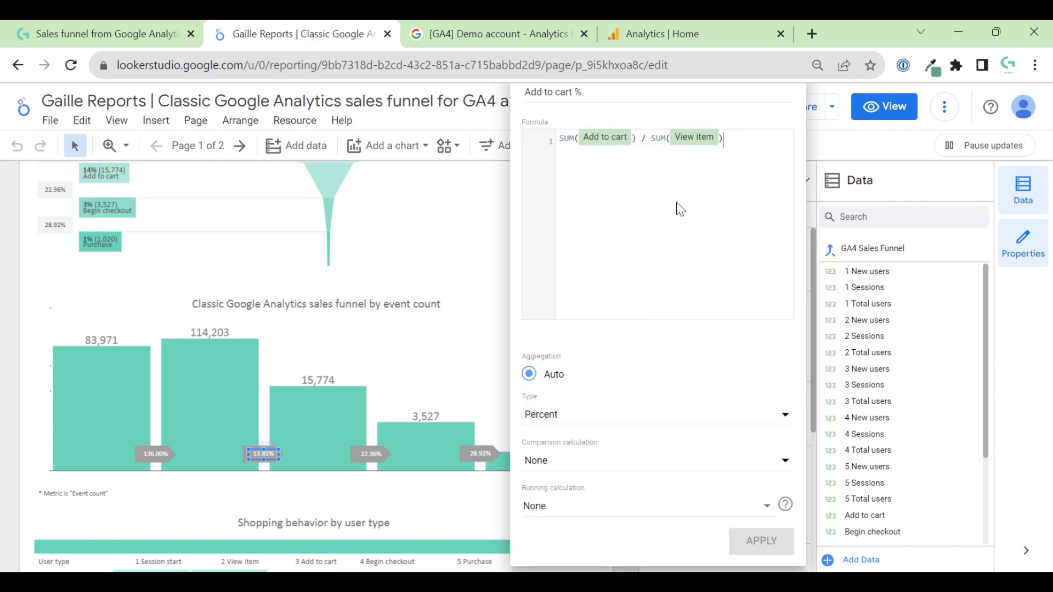
click(449, 416)
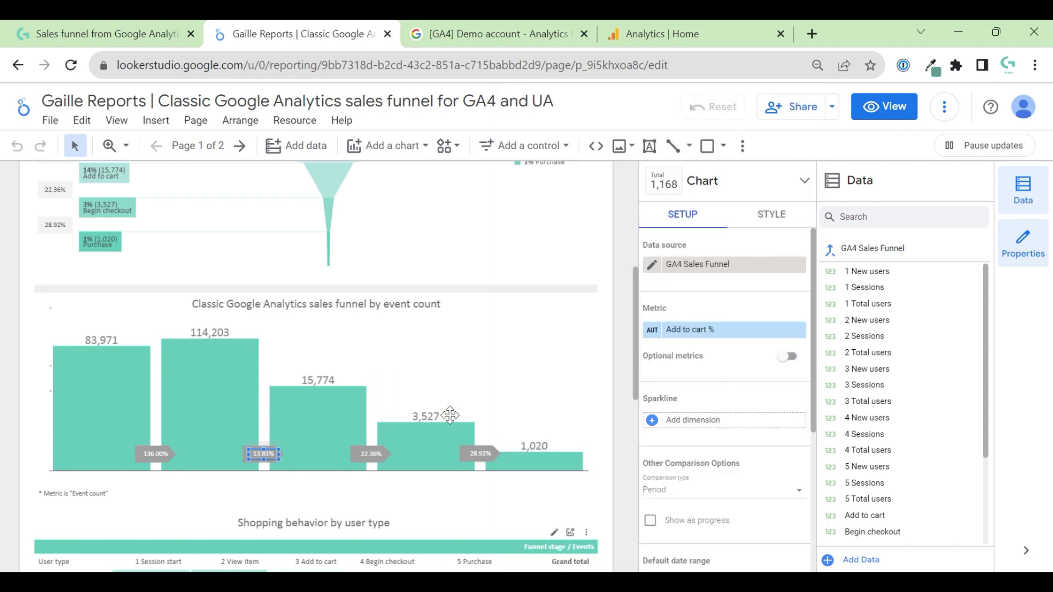
click(620, 388)
Step: Change the Shopping behavior by user type table's row dimension to Country
scroll(620, 387, down, 4)
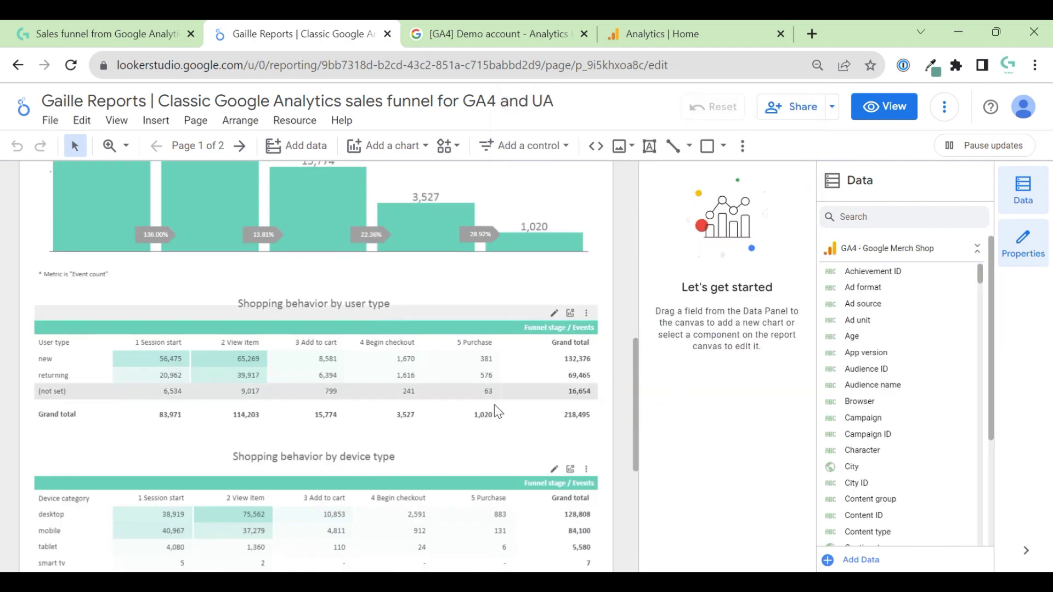
click(477, 370)
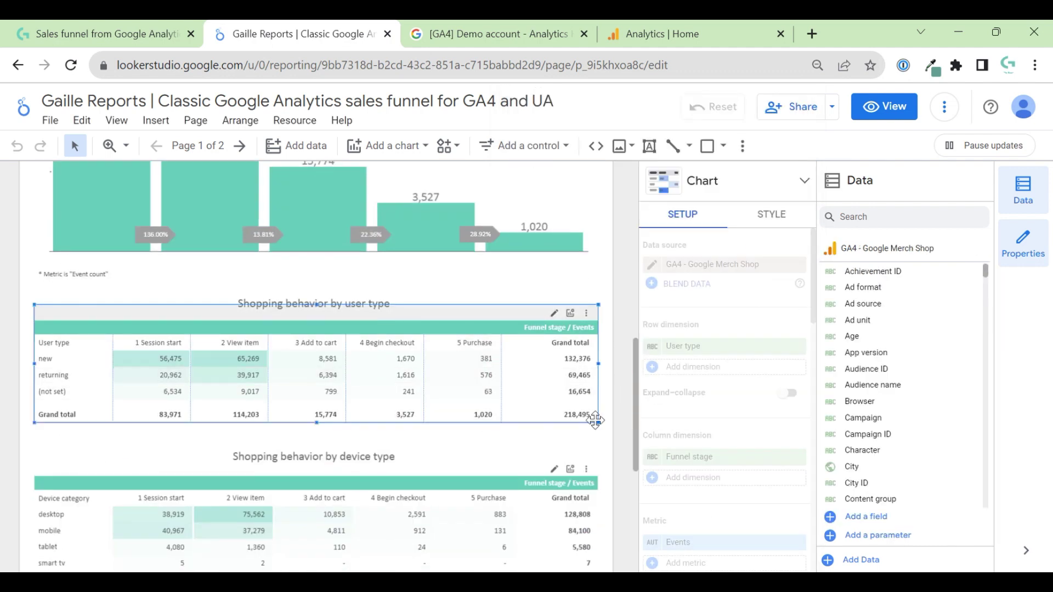
scroll(510, 483, down, 3)
scroll(514, 492, down, 3)
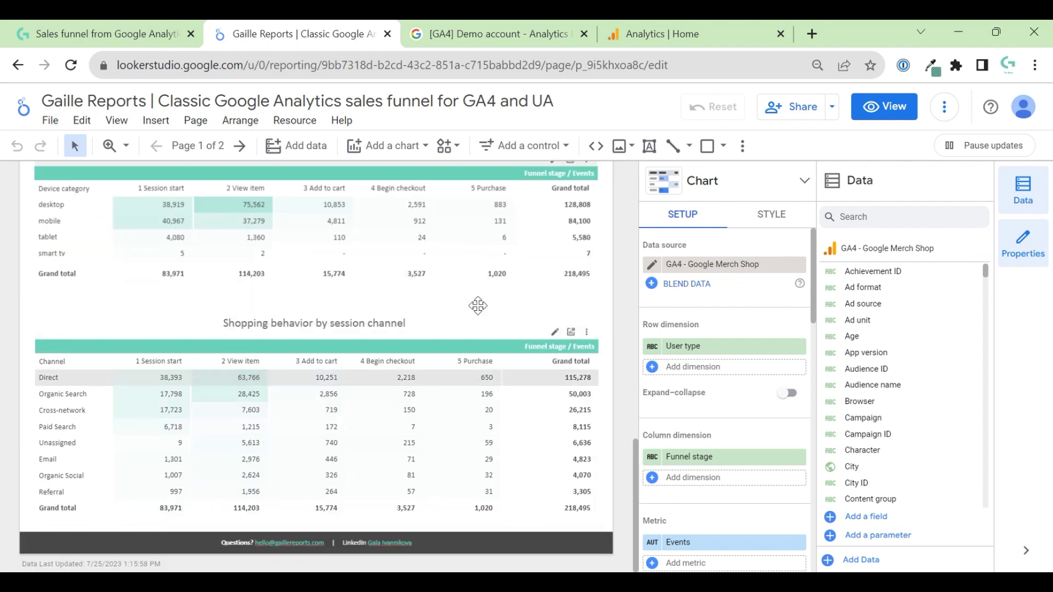
scroll(613, 303, up, 5)
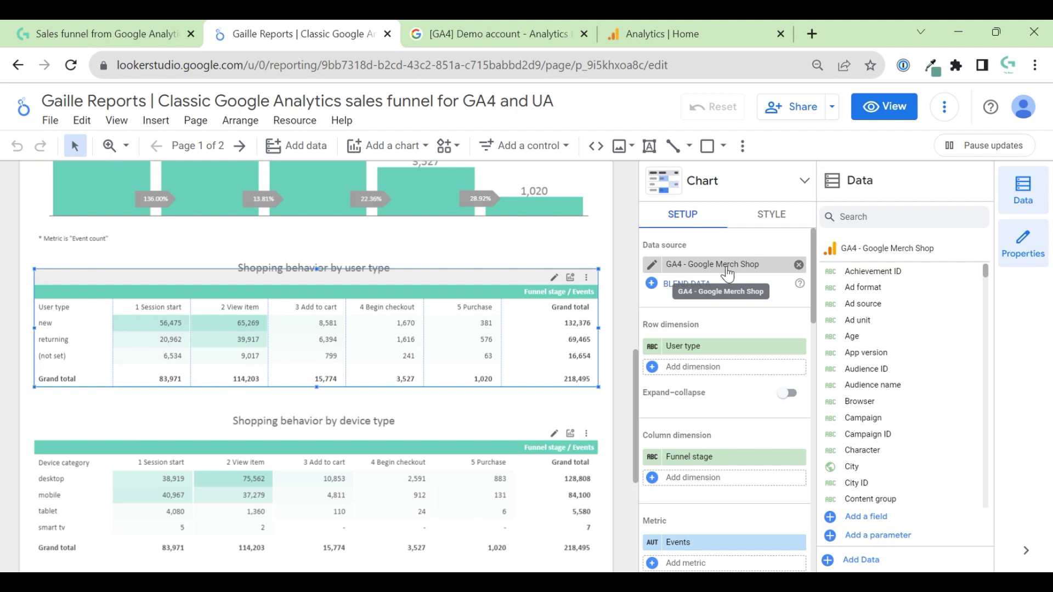
click(729, 353)
text(cou)
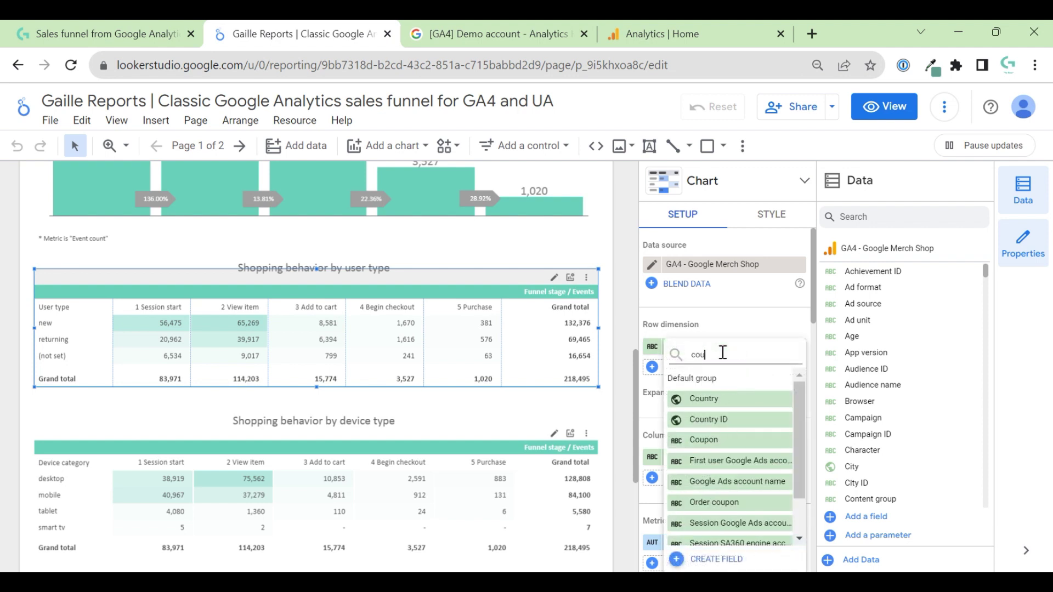
click(772, 406)
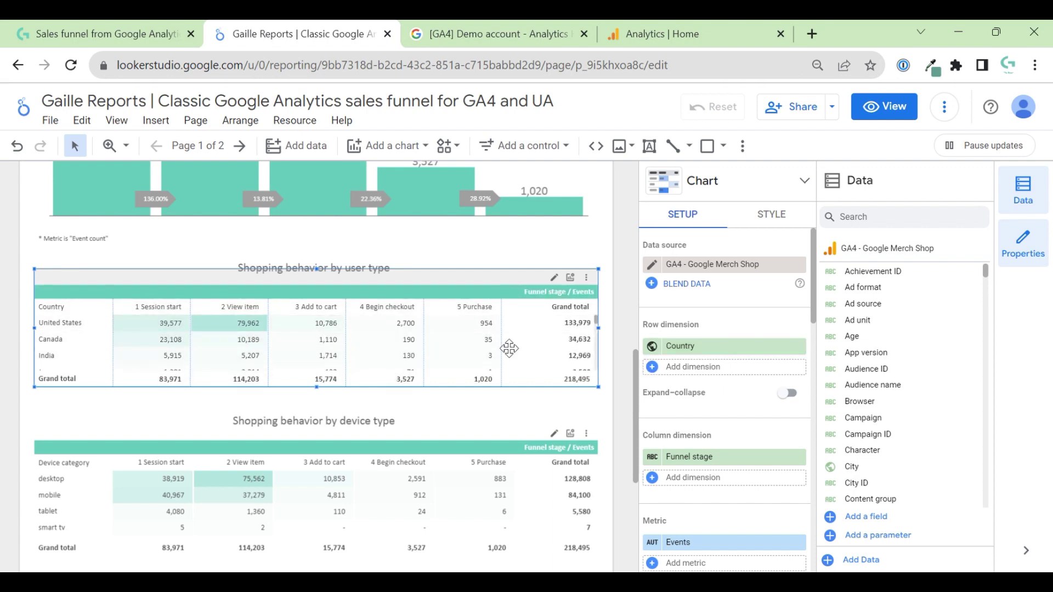
Step: Set the table rows back to New / returning and rename that field 'User type'
click(762, 347)
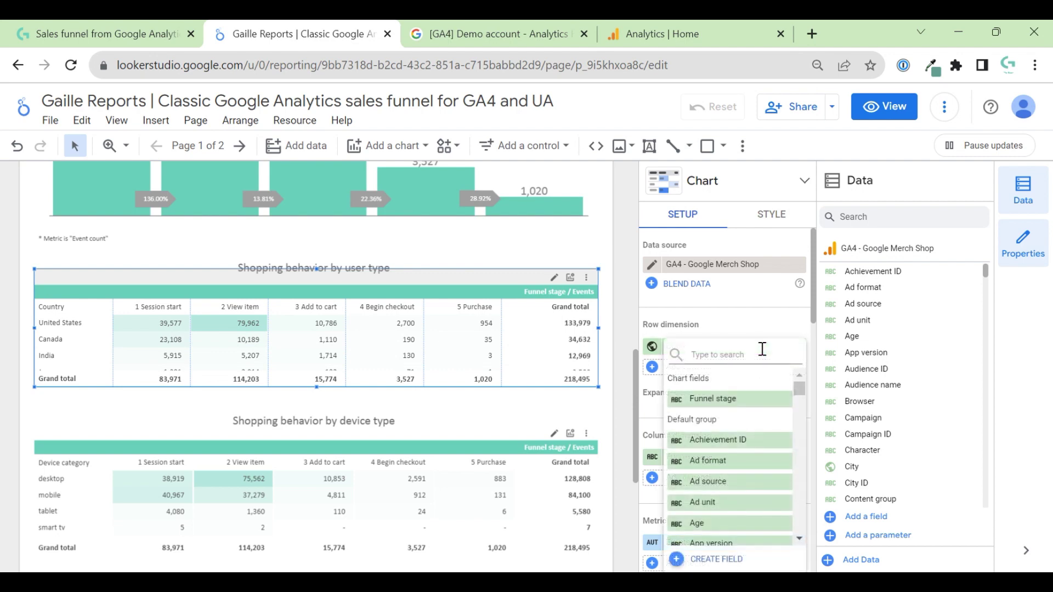
text(new)
click(712, 401)
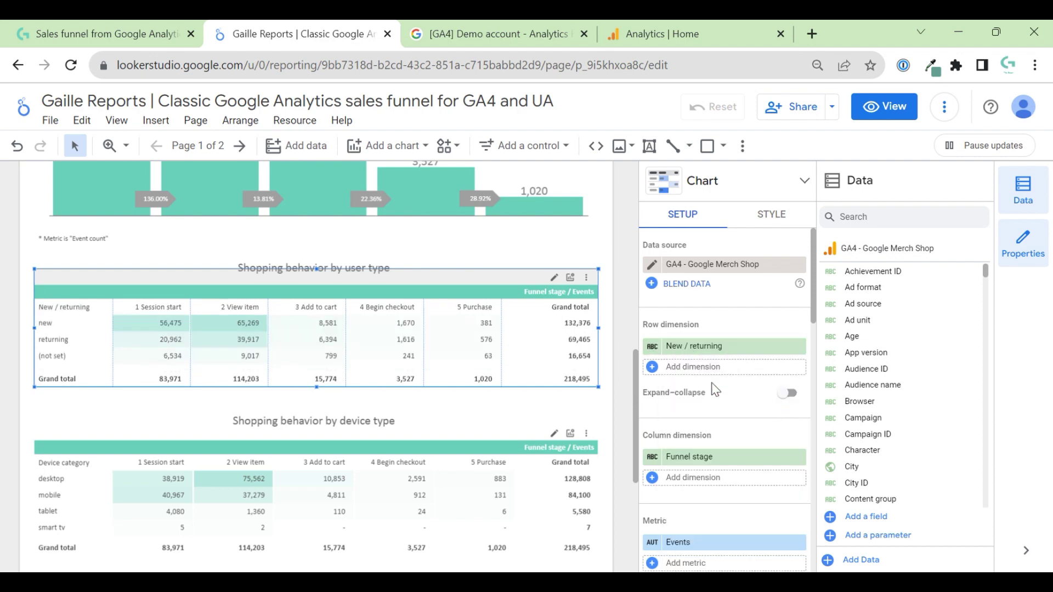
click(653, 347)
text(U)
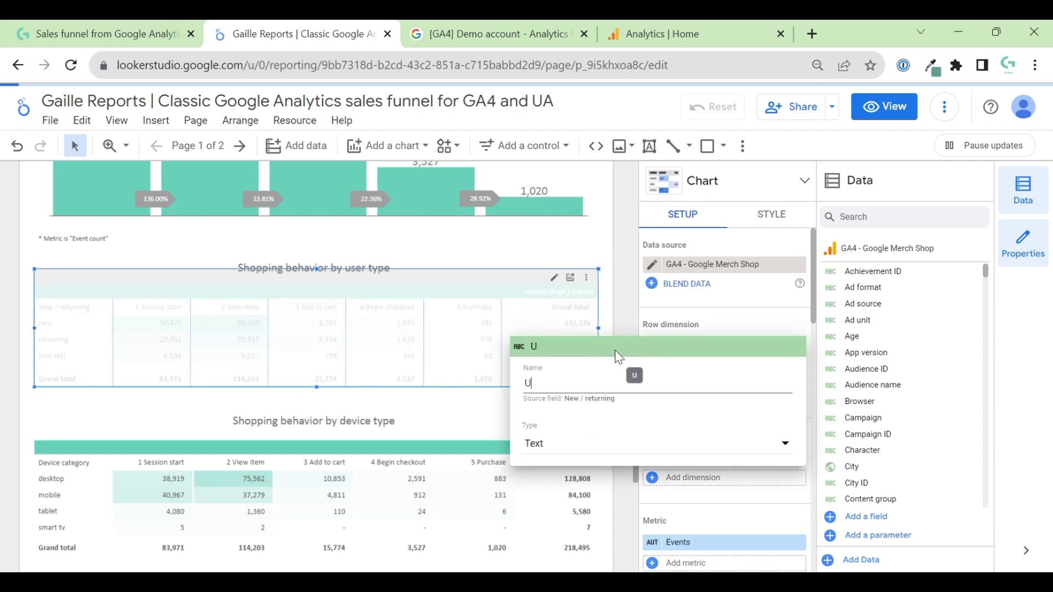
text(ser type)
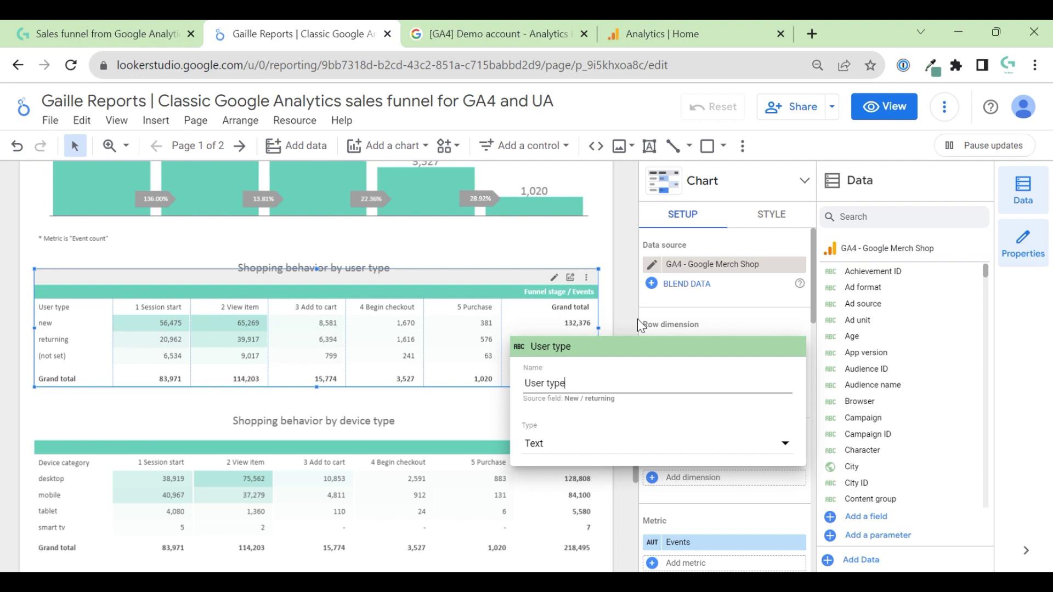
click(637, 318)
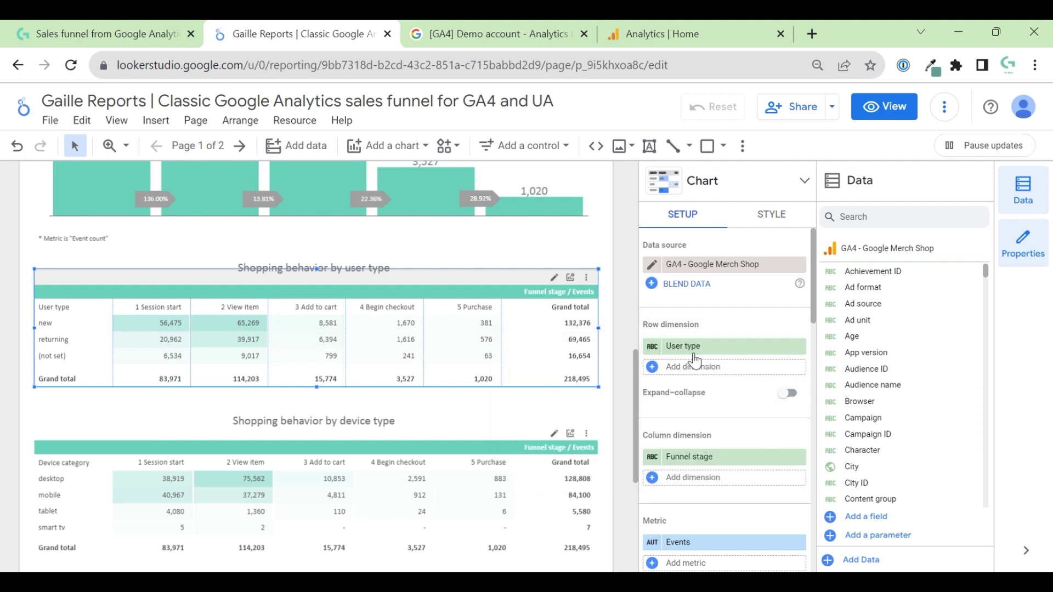
Step: Check the Funnel stage formula, then scroll the user-type table's setup to its filter
click(663, 458)
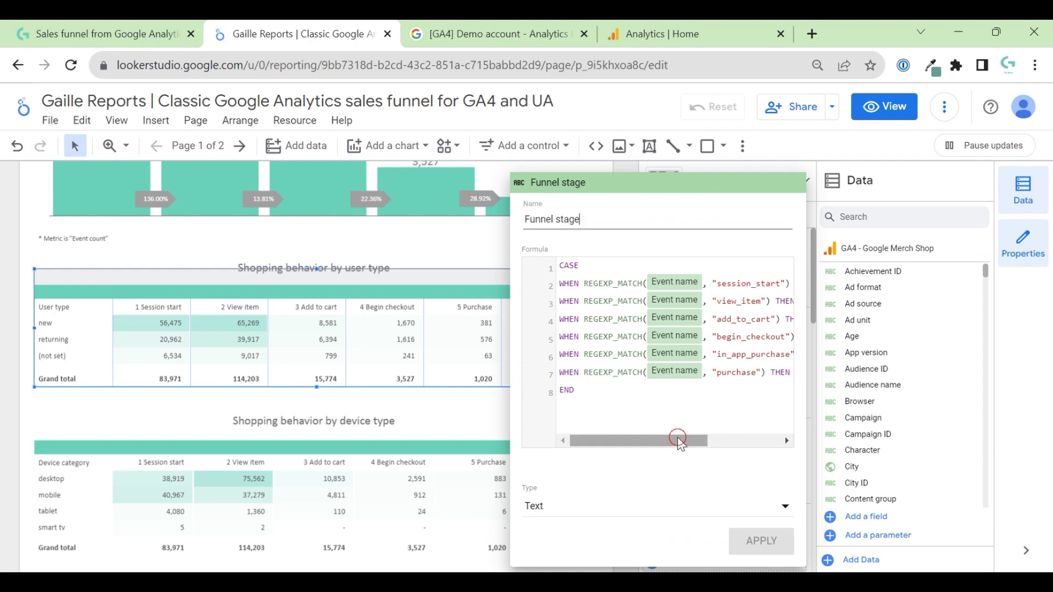
click(474, 251)
click(548, 204)
click(543, 361)
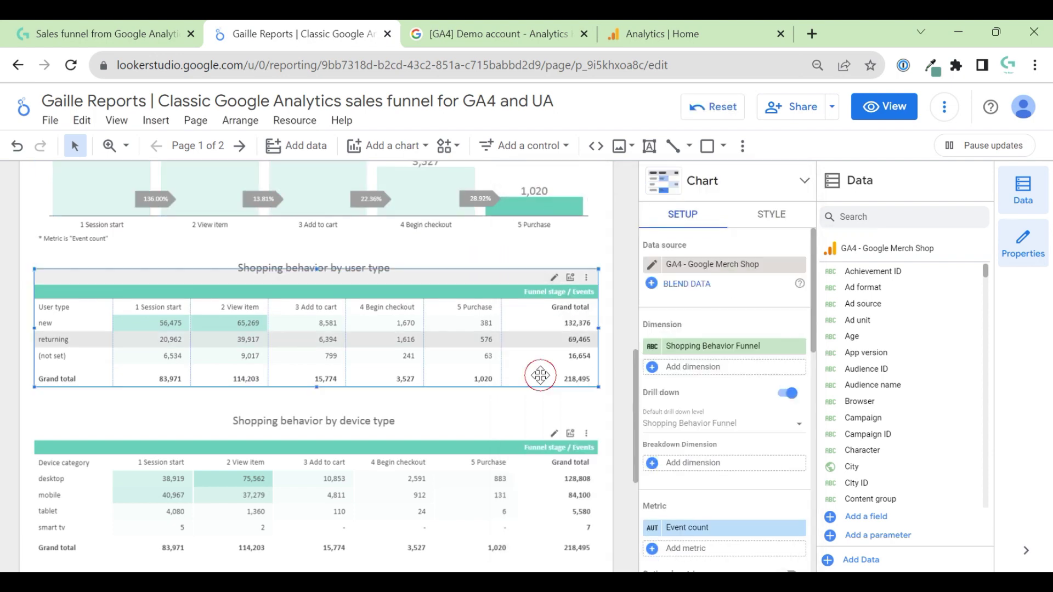
scroll(738, 417, down, 5)
scroll(738, 417, down, 5)
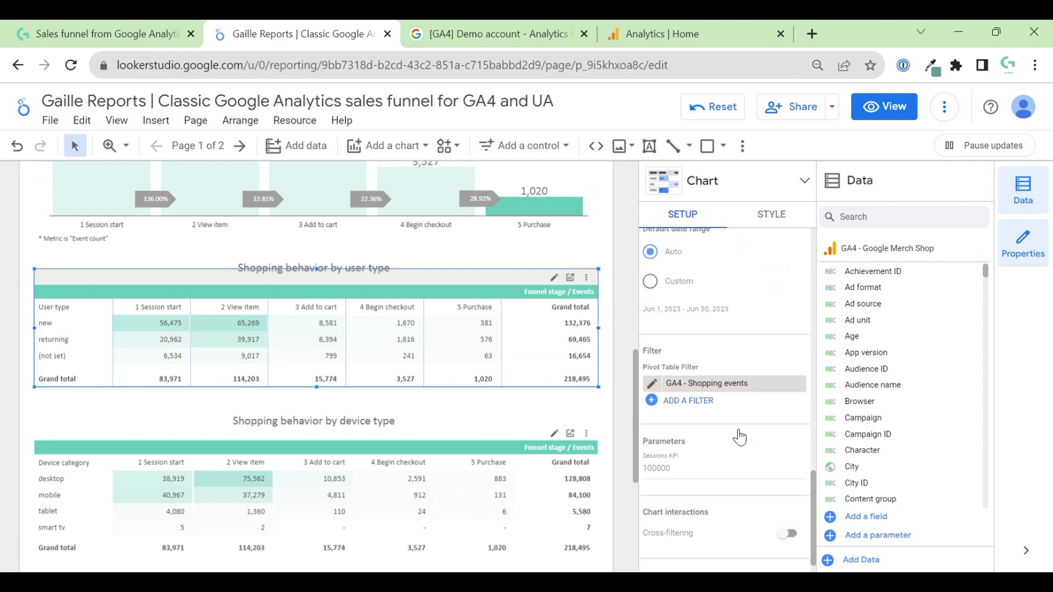
click(652, 364)
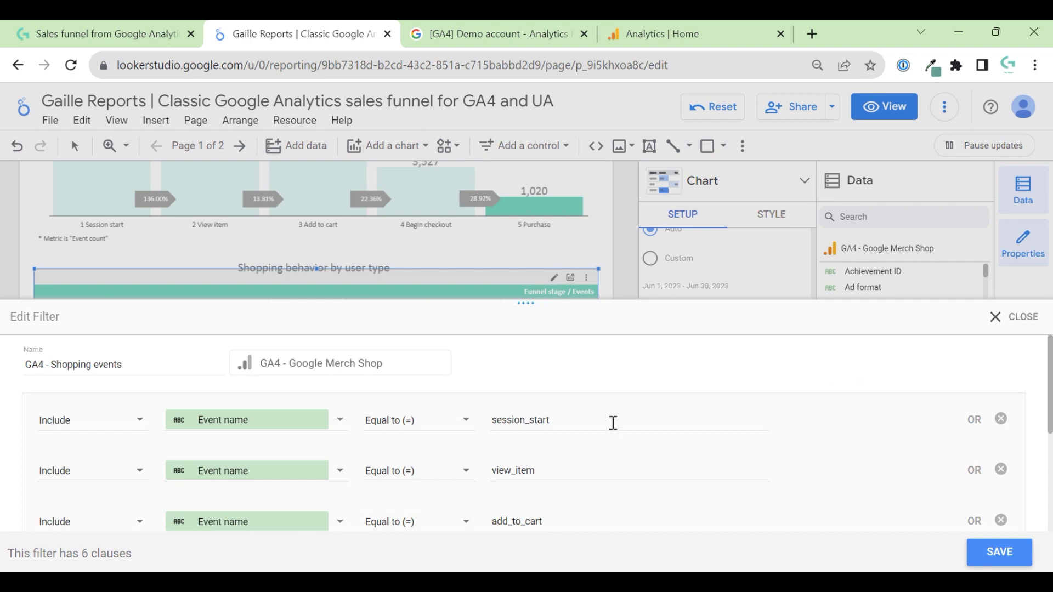
scroll(614, 424, down, 4)
scroll(617, 426, up, 5)
click(1025, 318)
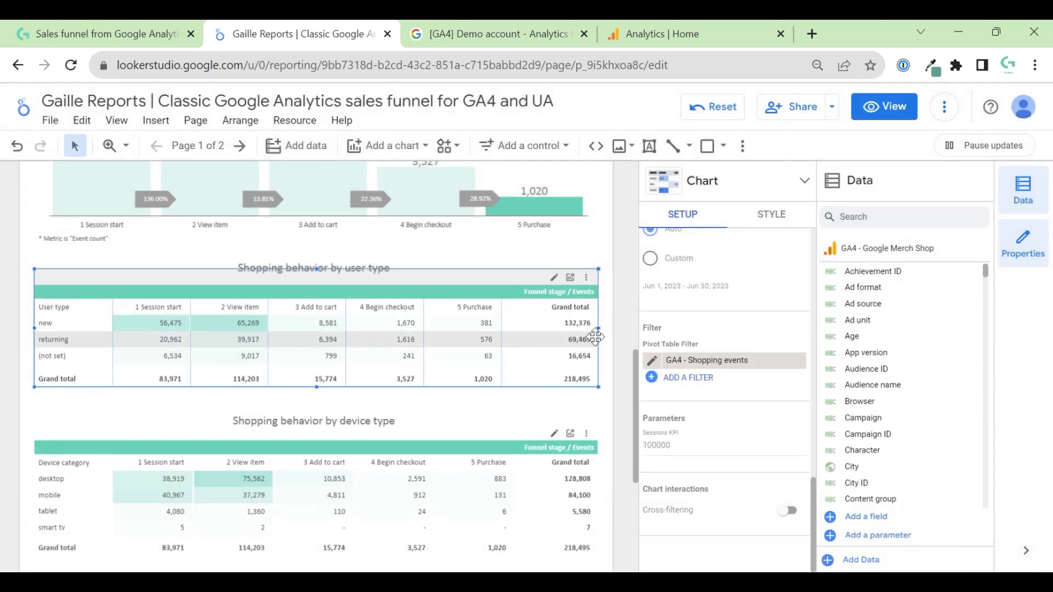
click(618, 322)
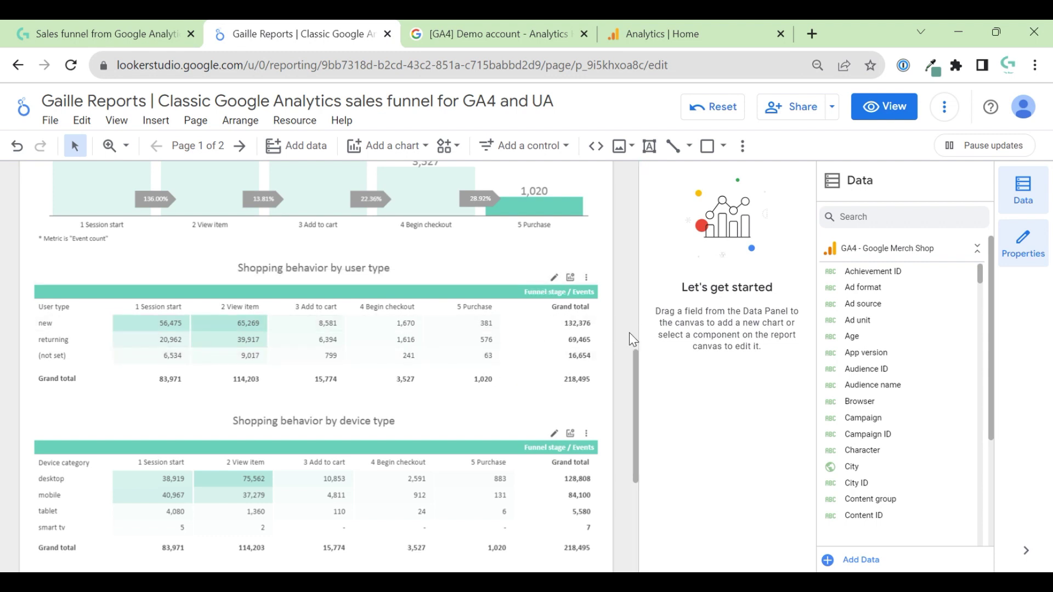
Step: Switch the report to view mode
click(875, 109)
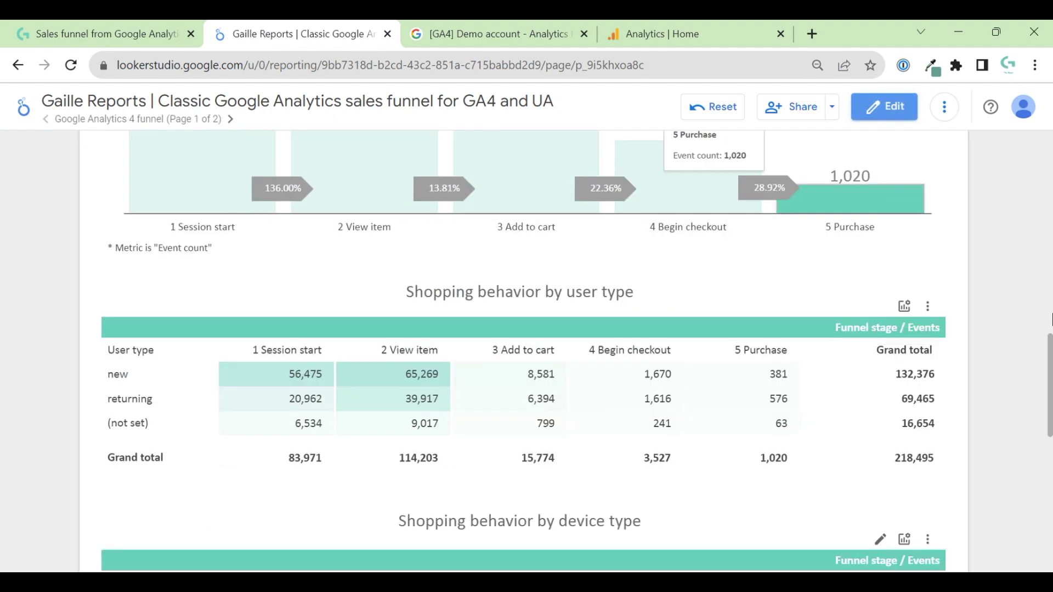
scroll(987, 307, up, 5)
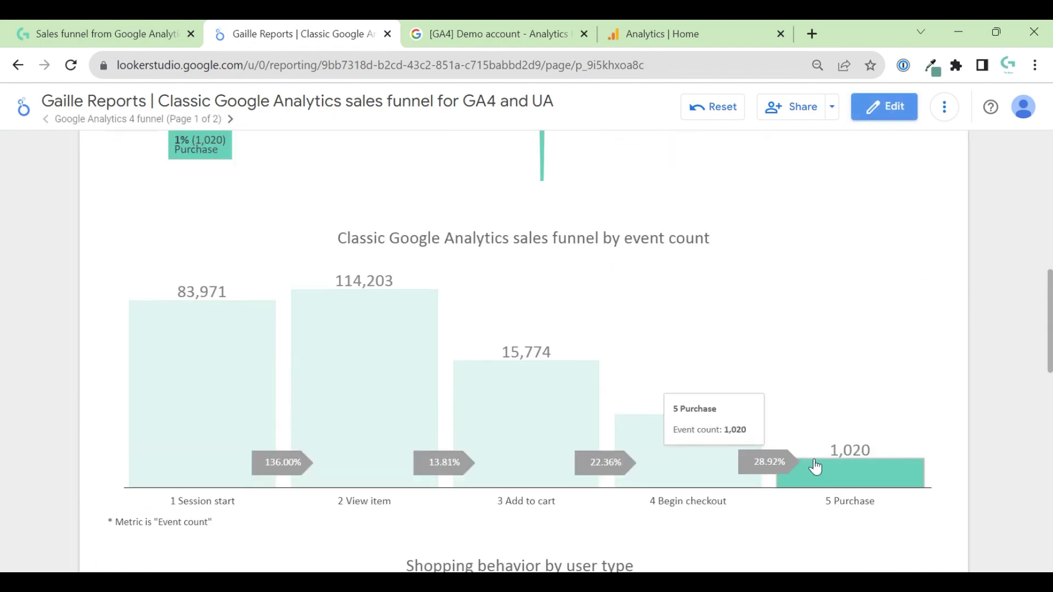
scroll(1022, 419, down, 6)
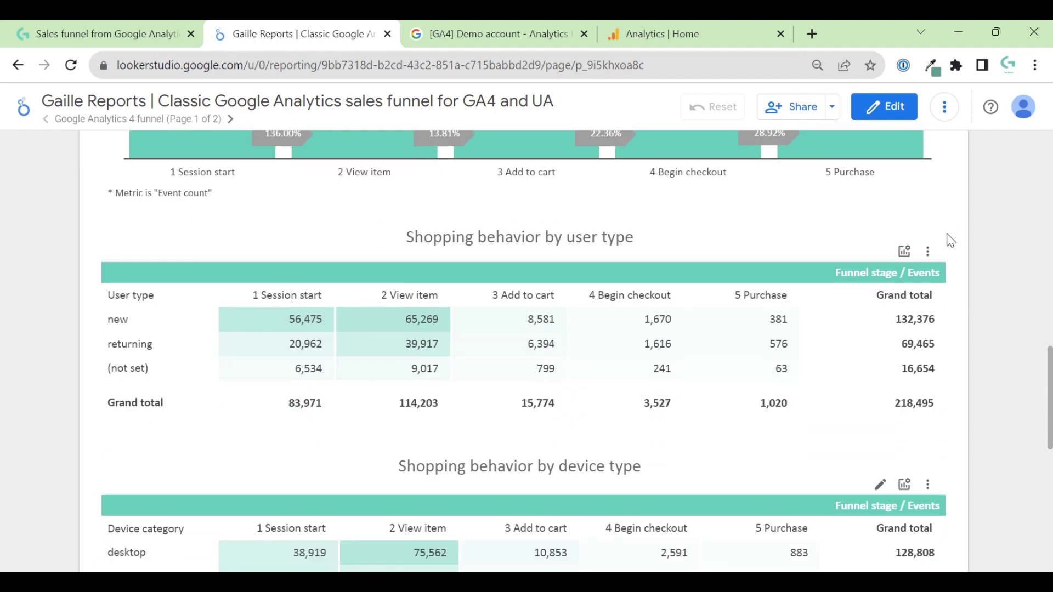
Step: In the user-type table's optional metrics, show % of Total instead of Events
click(904, 252)
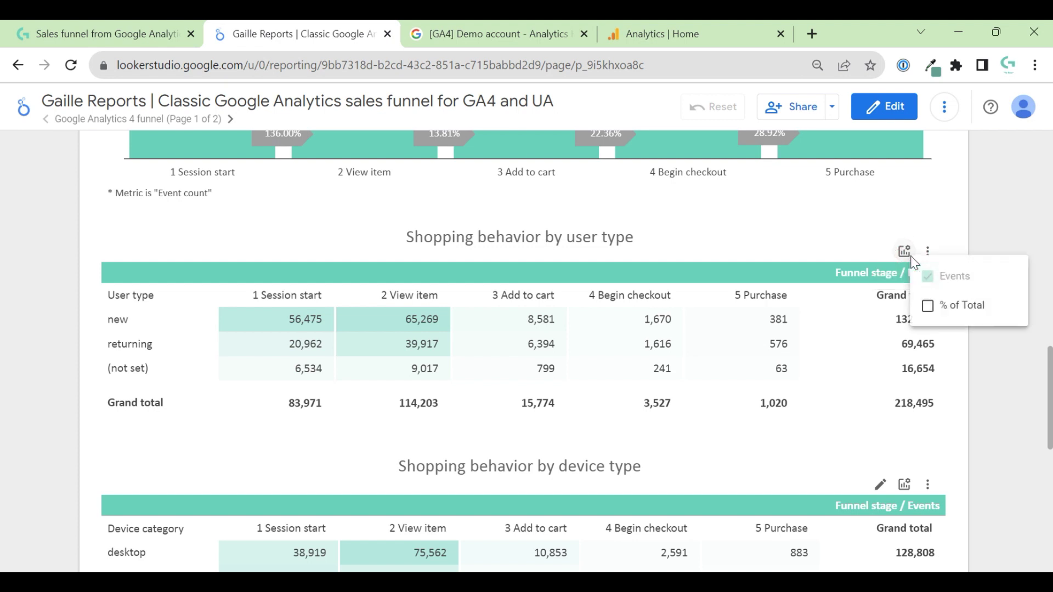
click(926, 306)
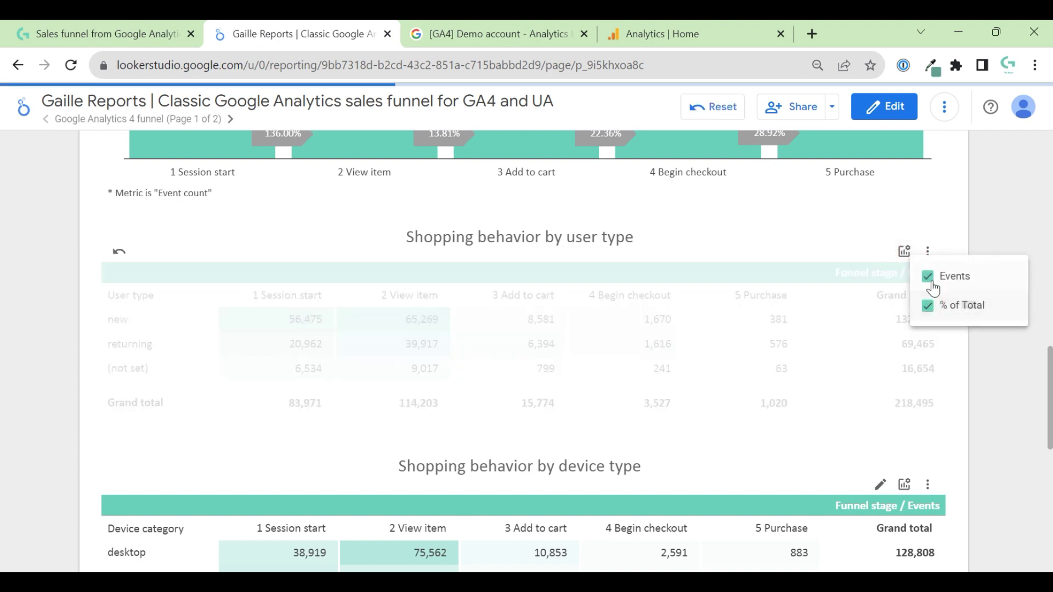
click(928, 277)
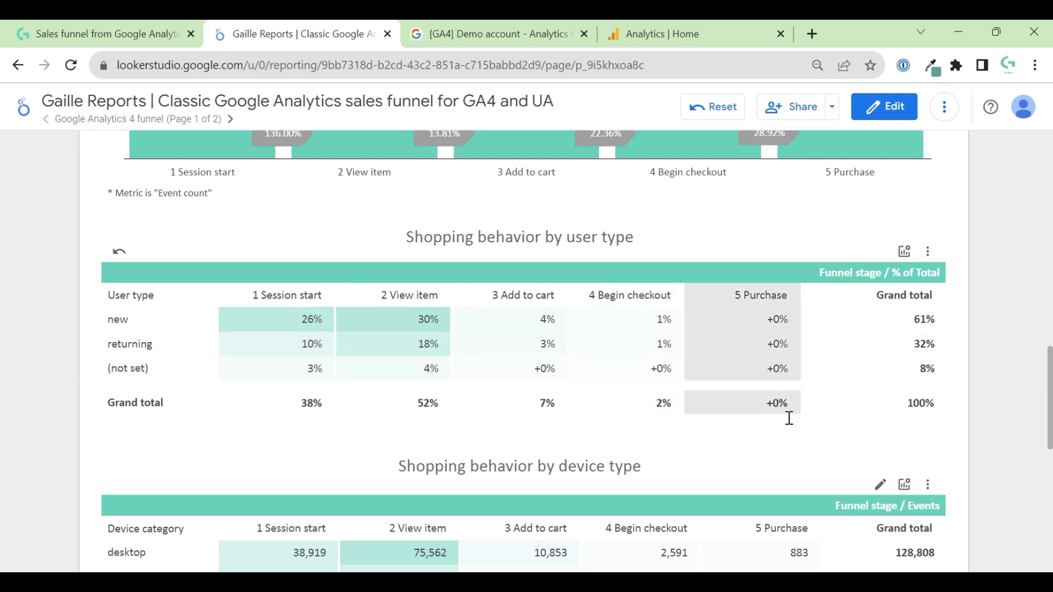
Step: Add Events back to the user-type table alongside % of Total
scroll(968, 485, down, 6)
scroll(968, 485, up, 3)
scroll(968, 484, up, 3)
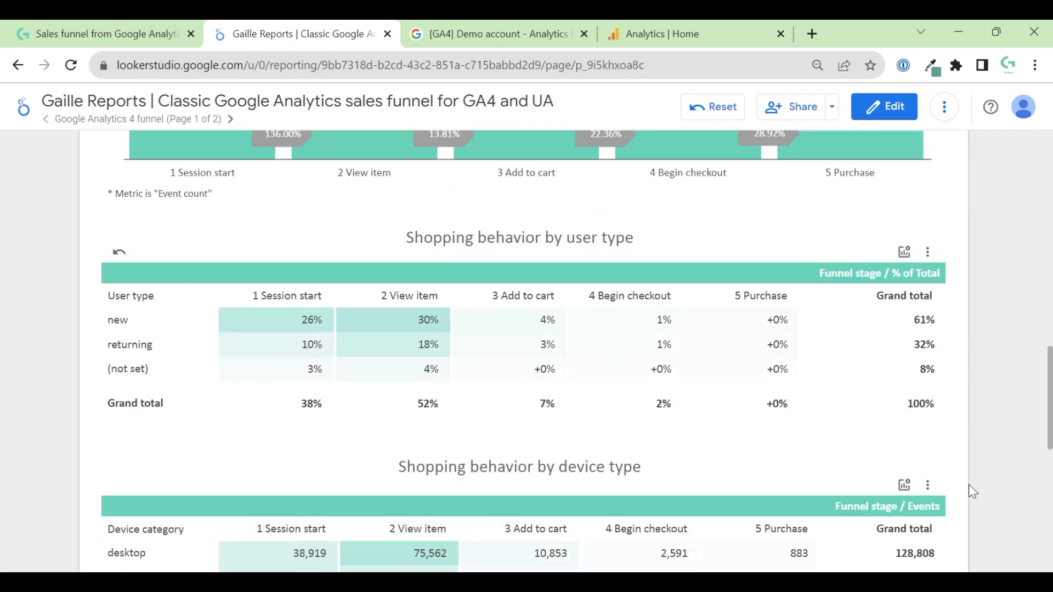
click(900, 252)
click(910, 270)
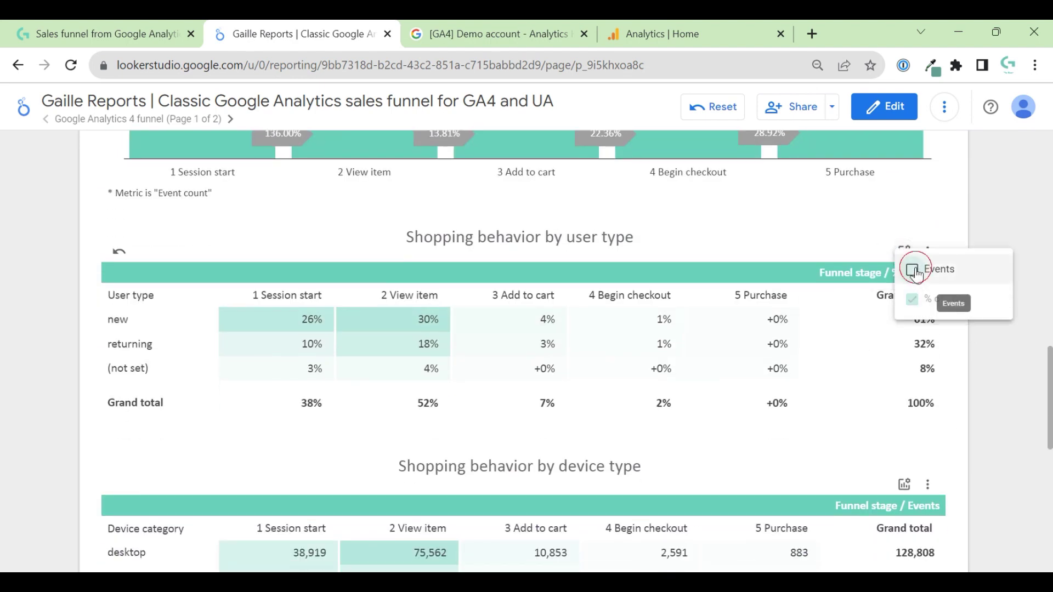
click(1005, 222)
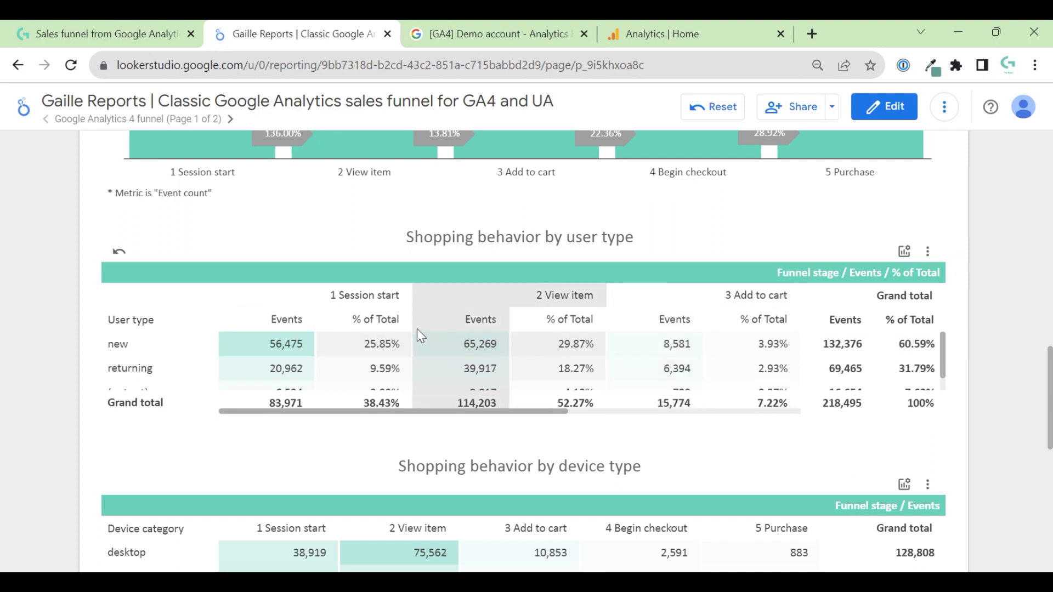
Step: Remove % of Total from the user-type table, then scroll to the session channel table
scroll(352, 348, down, 1)
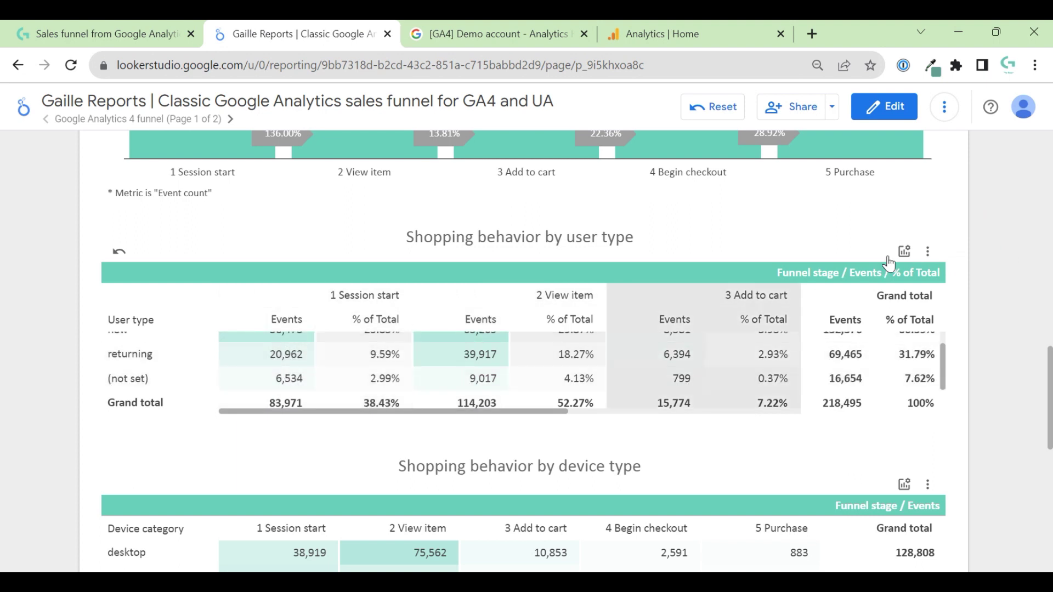
click(903, 251)
click(925, 312)
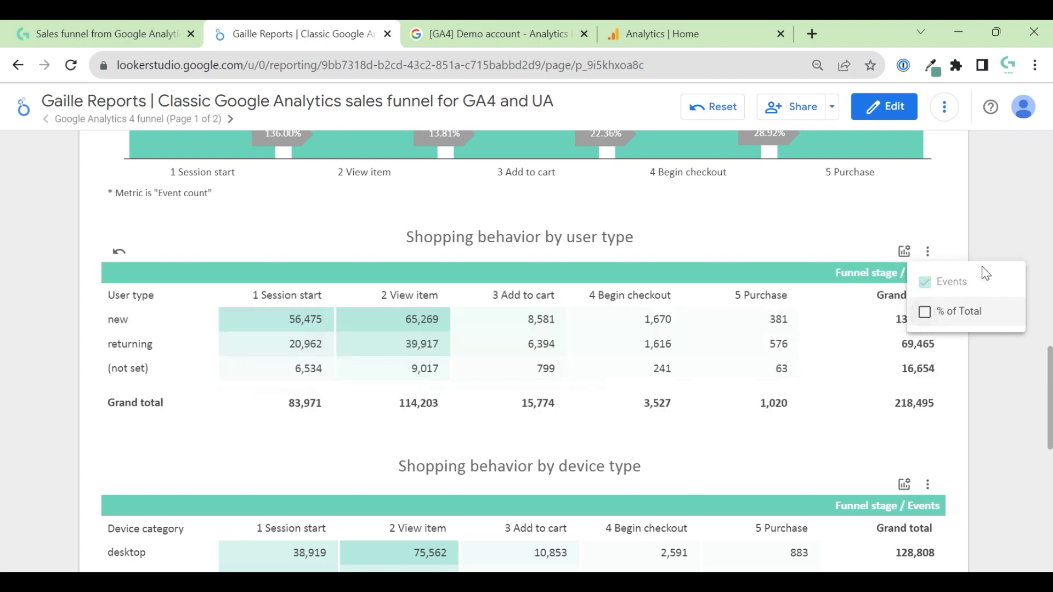
scroll(987, 431, down, 9)
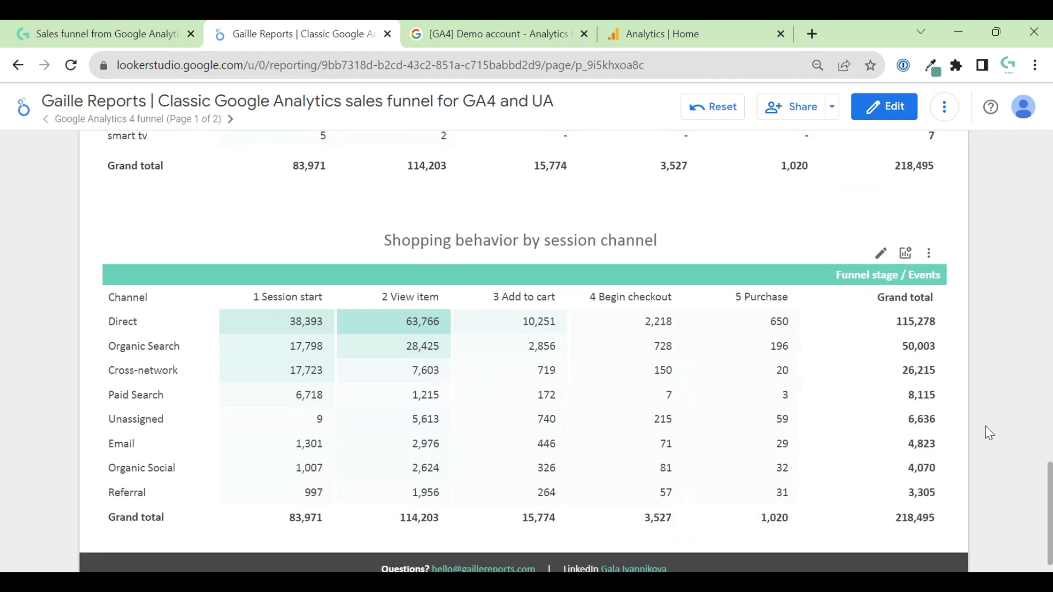
scroll(987, 431, up, 8)
scroll(985, 426, down, 8)
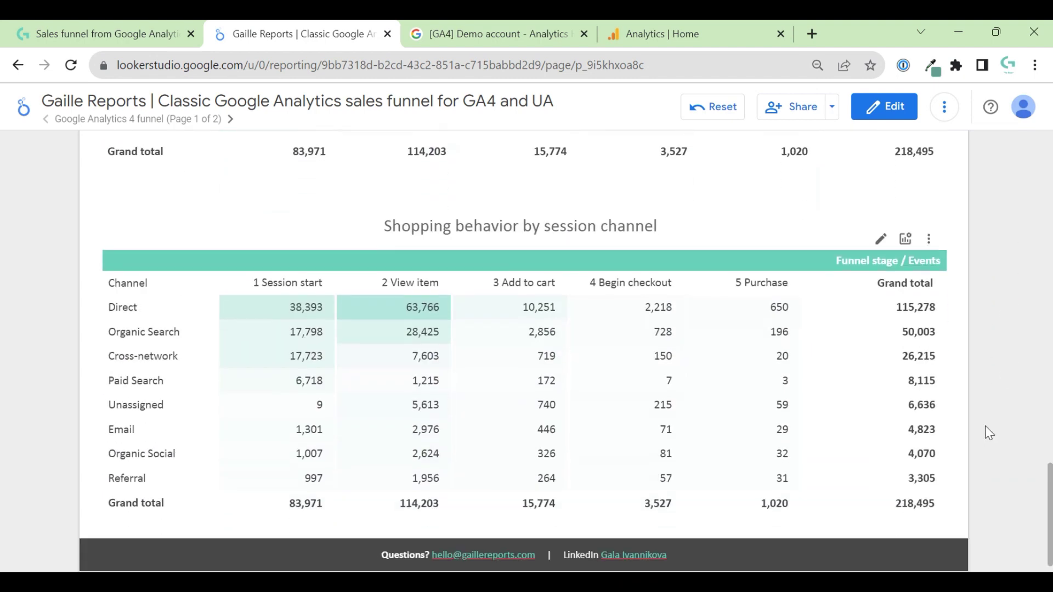
scroll(984, 432, up, 15)
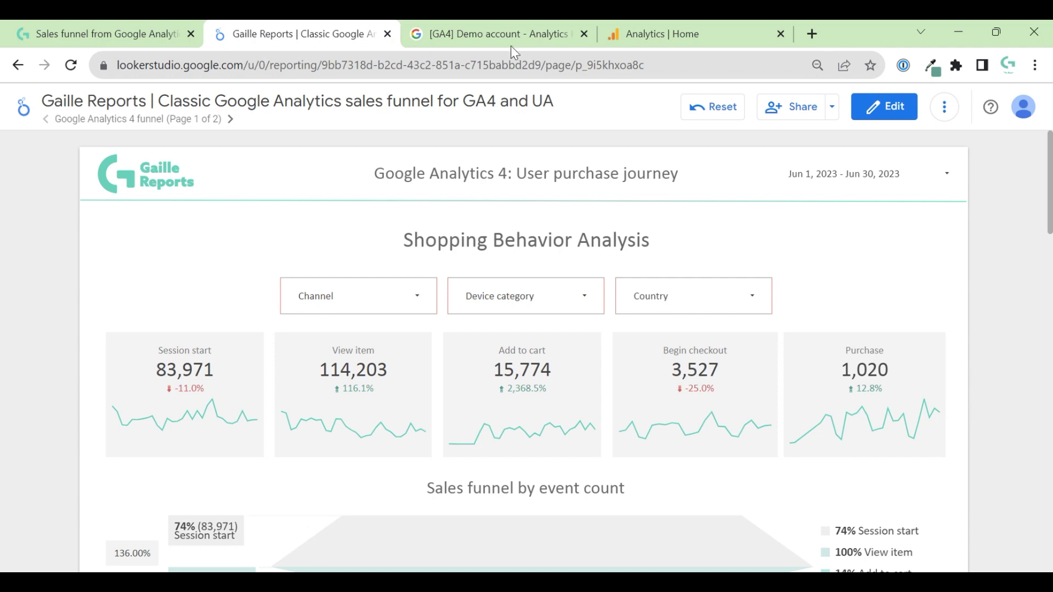
click(82, 32)
scroll(755, 324, up, 5)
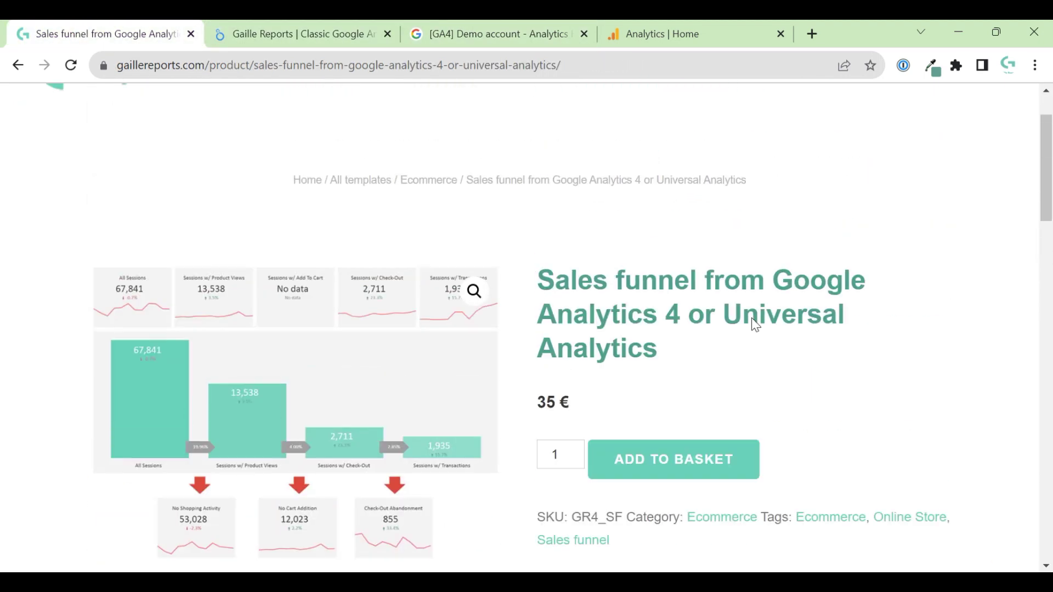
scroll(755, 324, up, 1)
scroll(840, 346, up, 1)
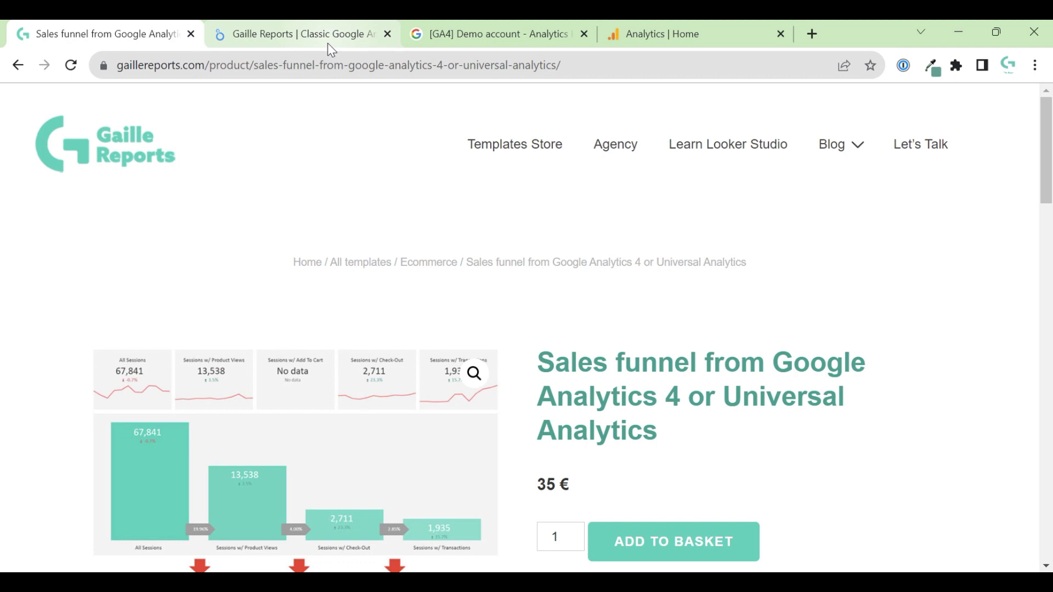
mouse_move(329, 45)
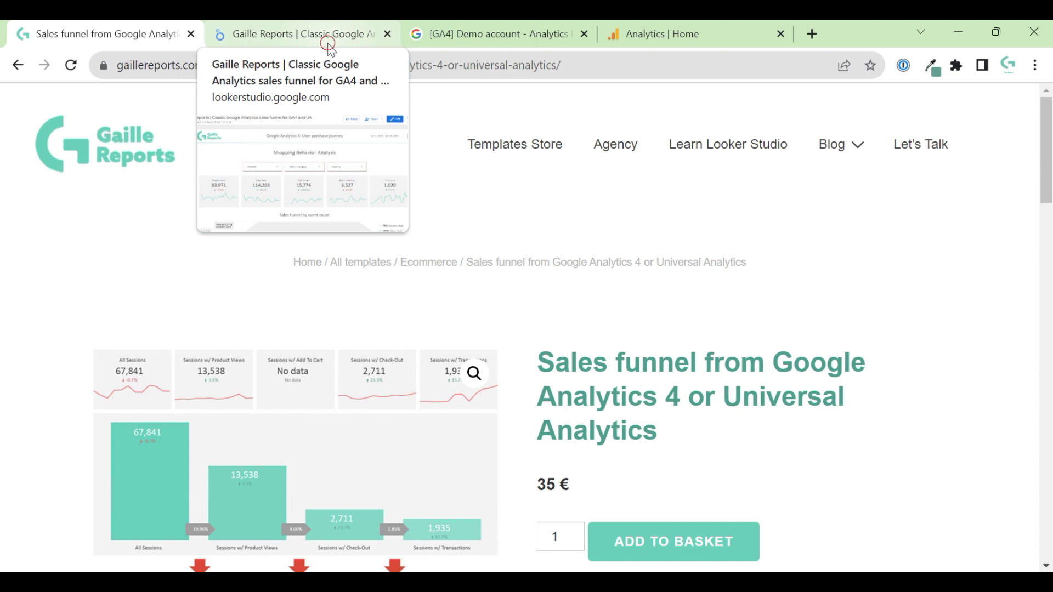
click(327, 35)
scroll(1036, 311, down, 3)
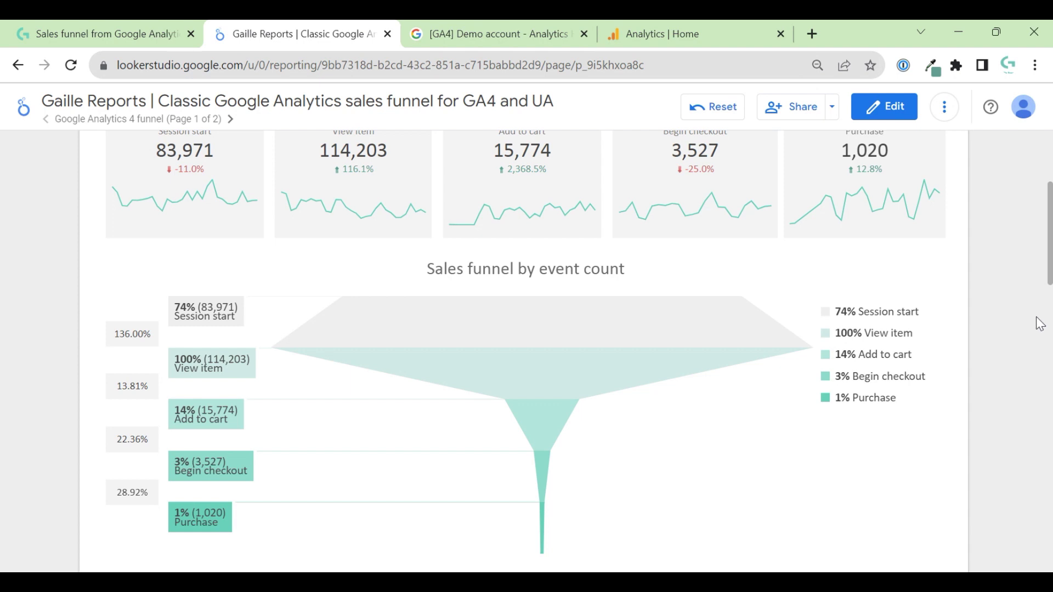
scroll(788, 468, down, 10)
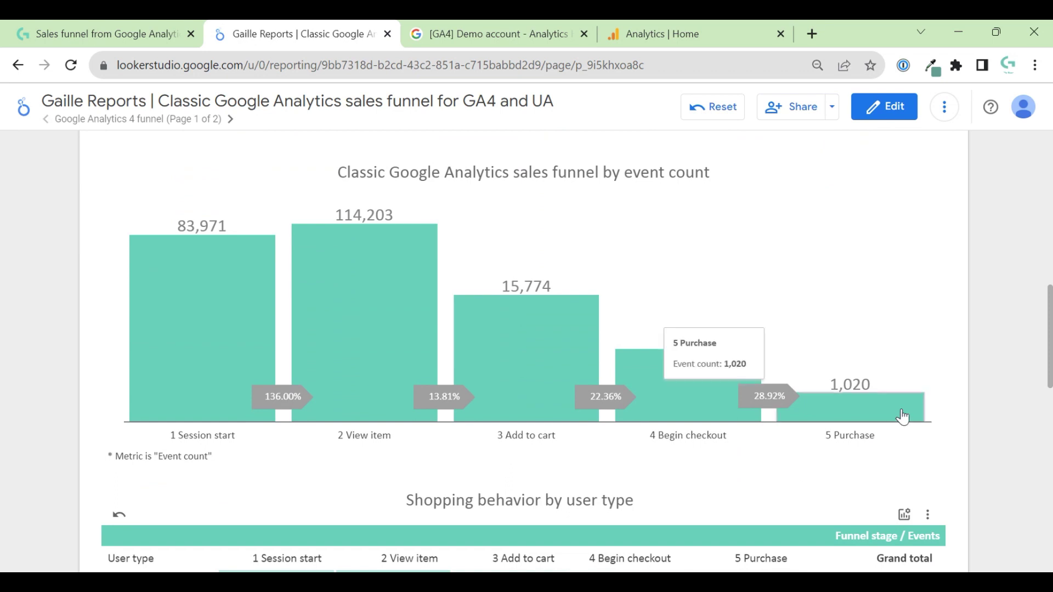
scroll(966, 359, up, 8)
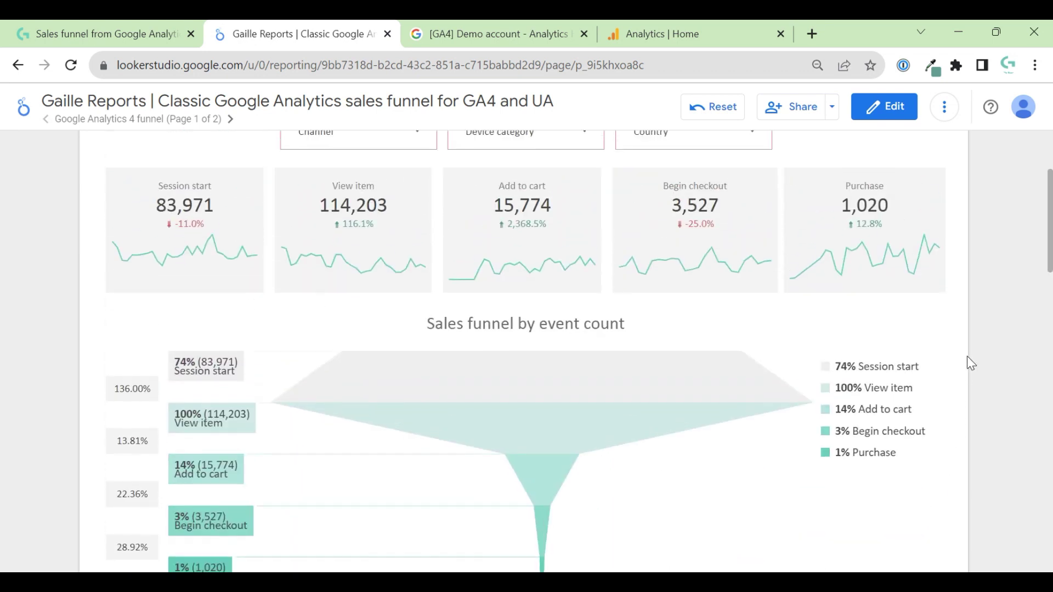